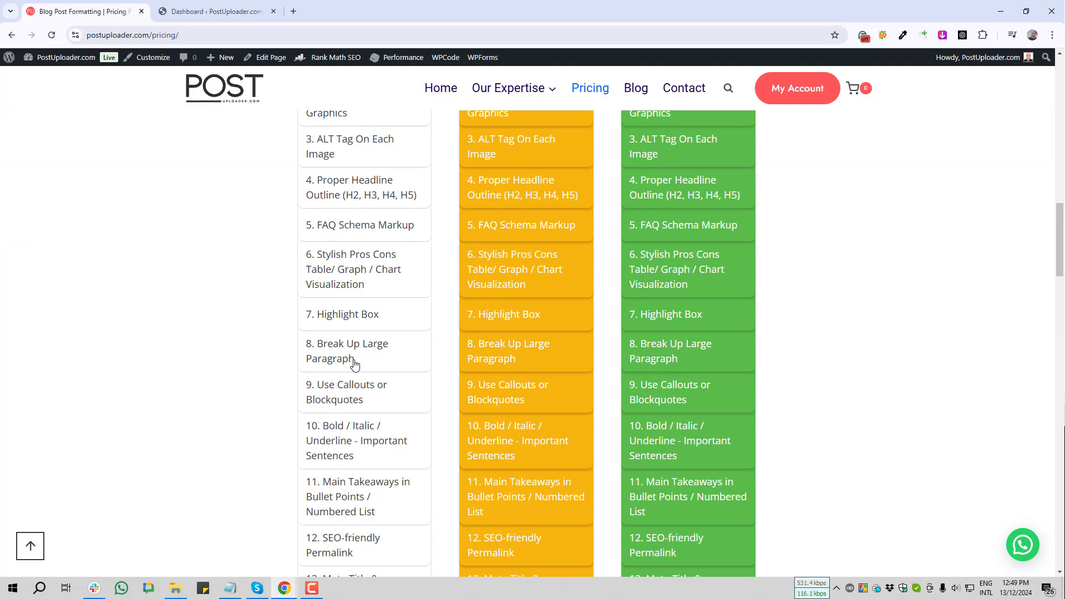
Look through the packages on the pricing page and the widgets on the tutorial site's WordPress dashboard
{"action": "scroll", "coordinate": [354, 363], "scroll_direction": "down", "scroll_amount": 13}
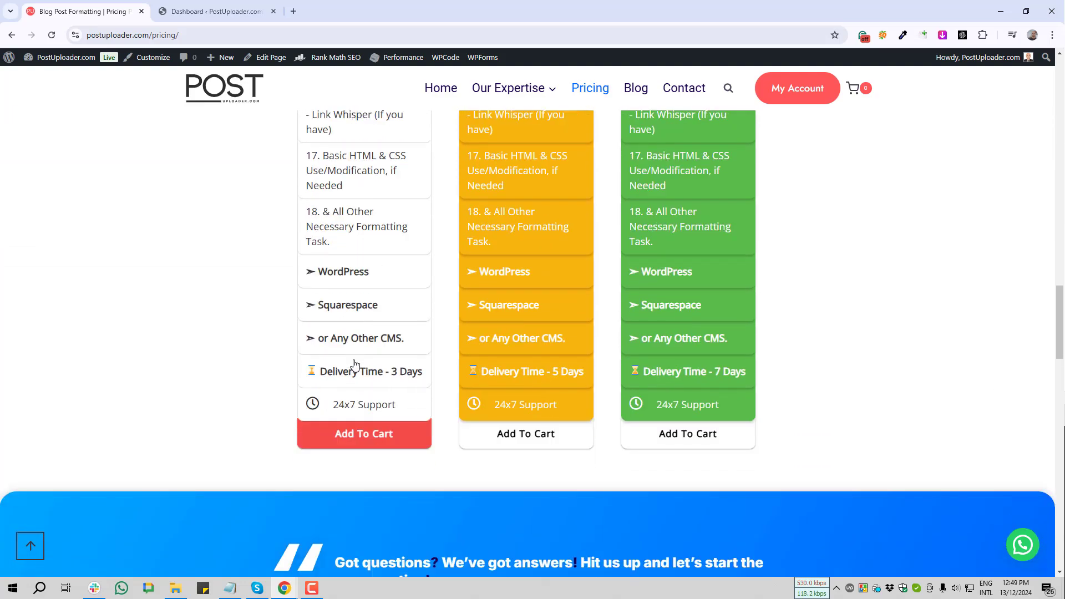
{"action": "scroll", "coordinate": [355, 365], "scroll_direction": "down", "scroll_amount": 5}
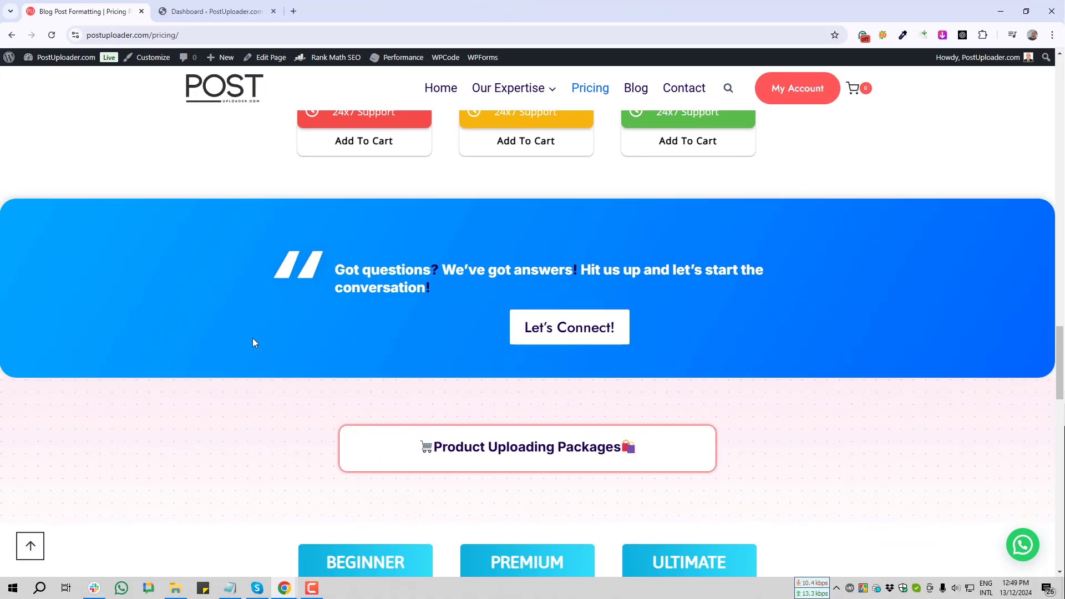
{"action": "scroll", "coordinate": [253, 342], "scroll_direction": "up", "scroll_amount": 2}
{"action": "left_click", "coordinate": [214, 12]}
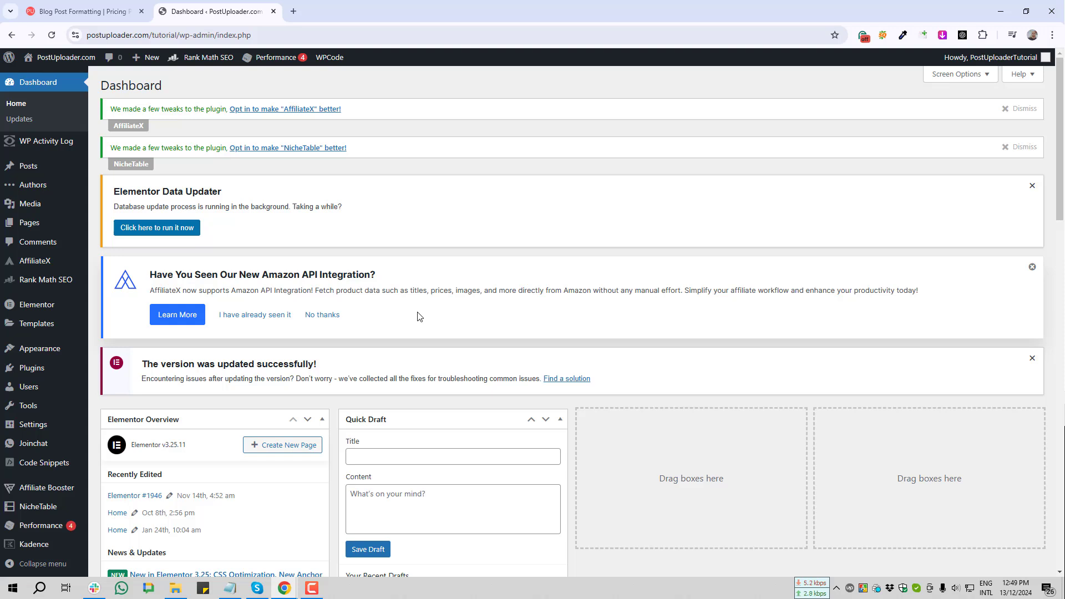
{"action": "scroll", "coordinate": [419, 317], "scroll_direction": "down", "scroll_amount": 2}
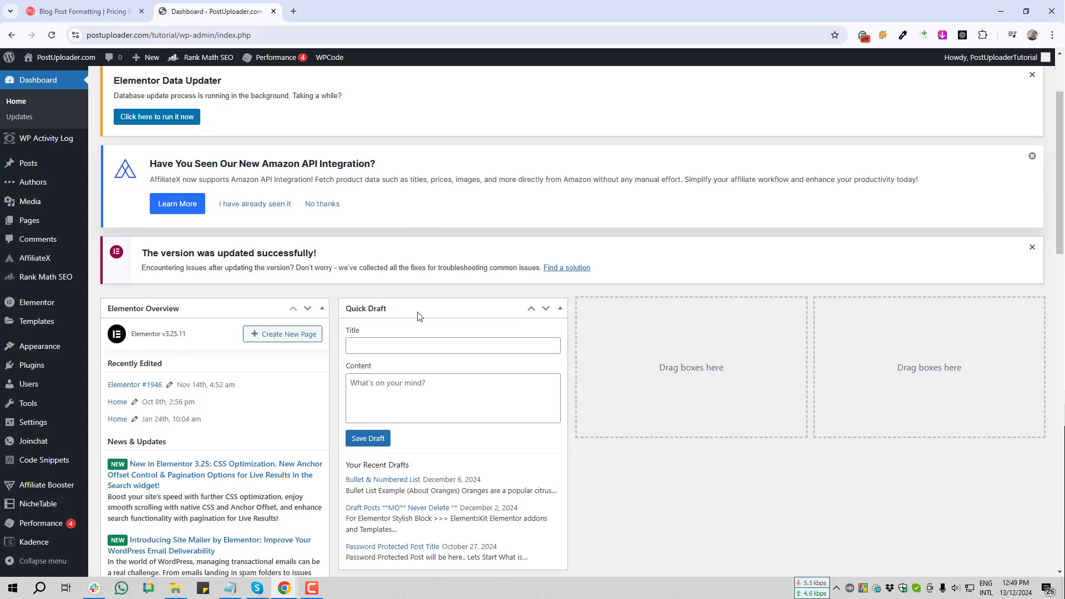
{"action": "scroll", "coordinate": [419, 316], "scroll_direction": "down", "scroll_amount": 1}
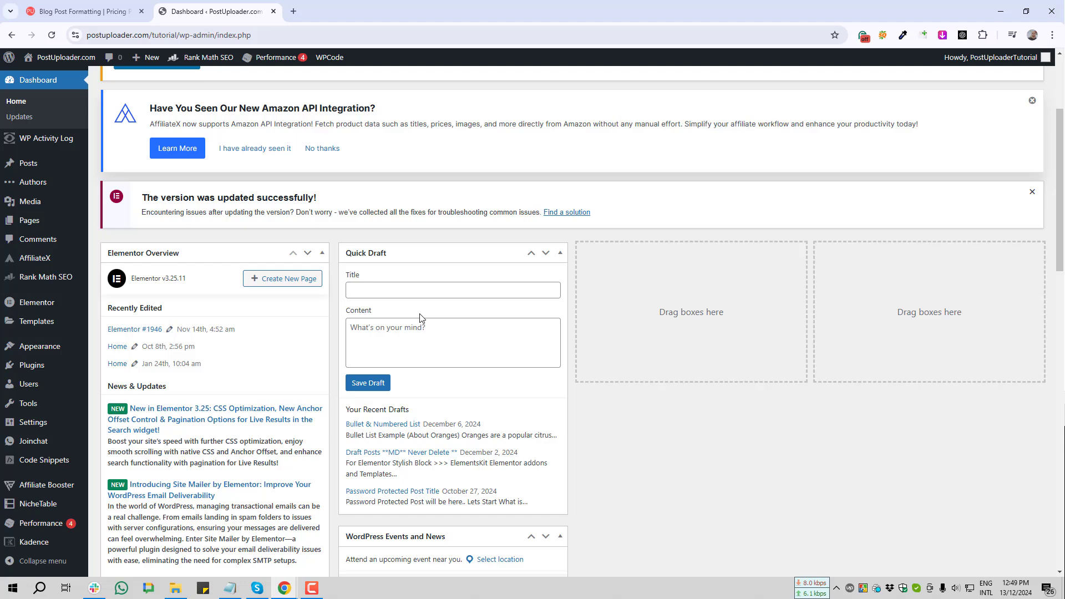
{"action": "scroll", "coordinate": [420, 318], "scroll_direction": "down", "scroll_amount": 2}
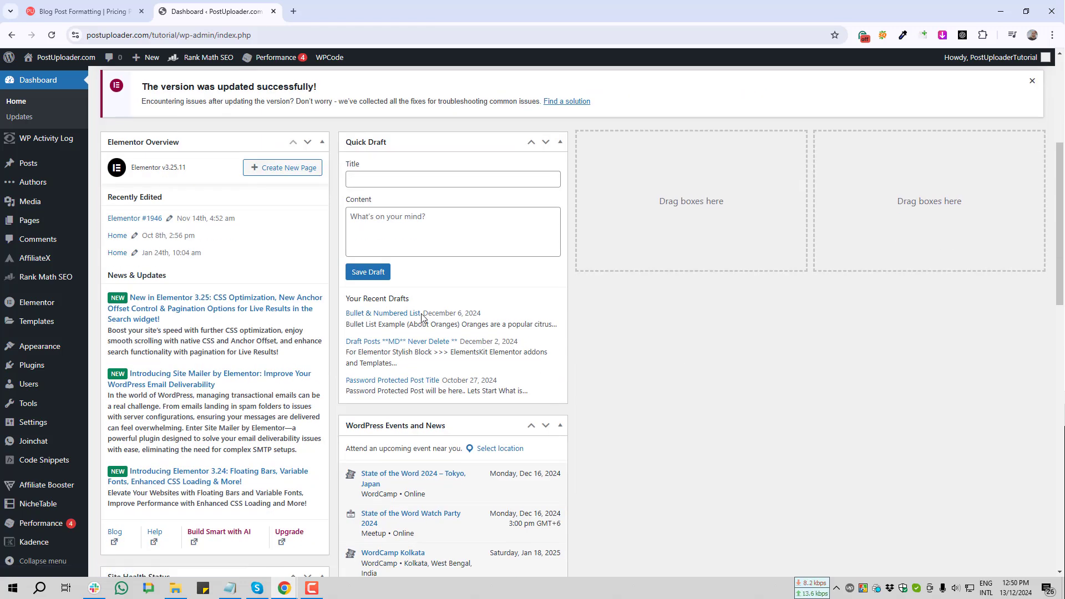
{"action": "scroll", "coordinate": [432, 319], "scroll_direction": "up", "scroll_amount": 2}
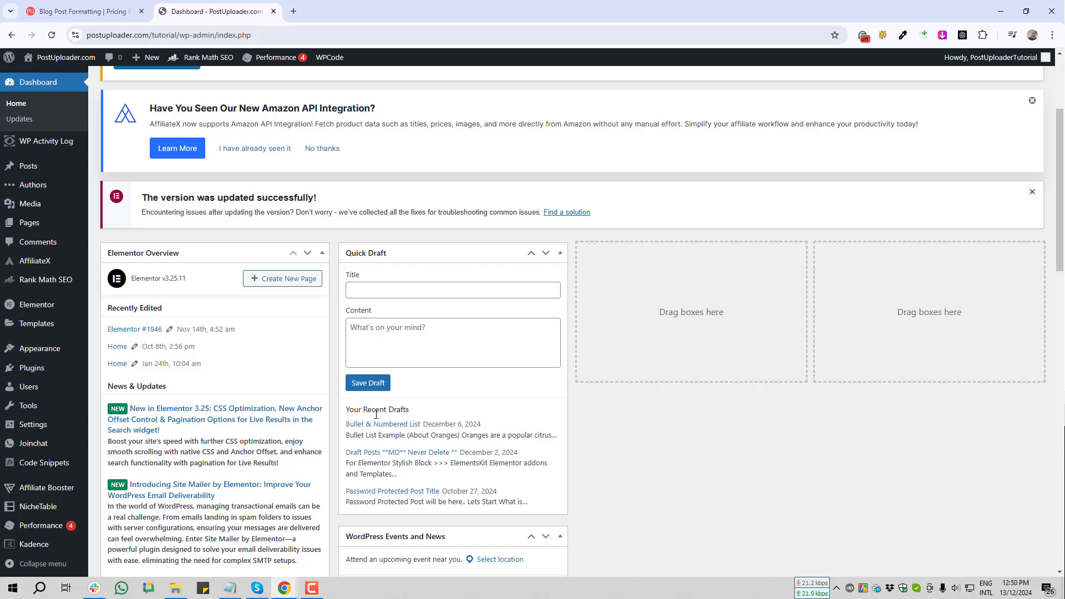
Search the directory of new plugins for WP Activity Log
{"action": "left_click", "coordinate": [36, 375]}
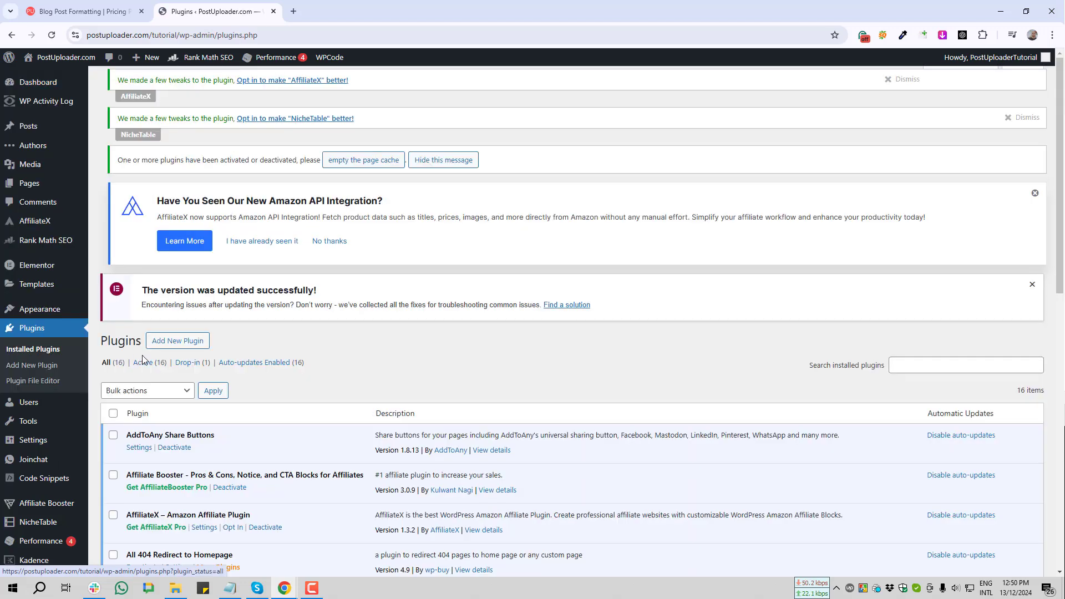
{"action": "left_click", "coordinate": [179, 342]}
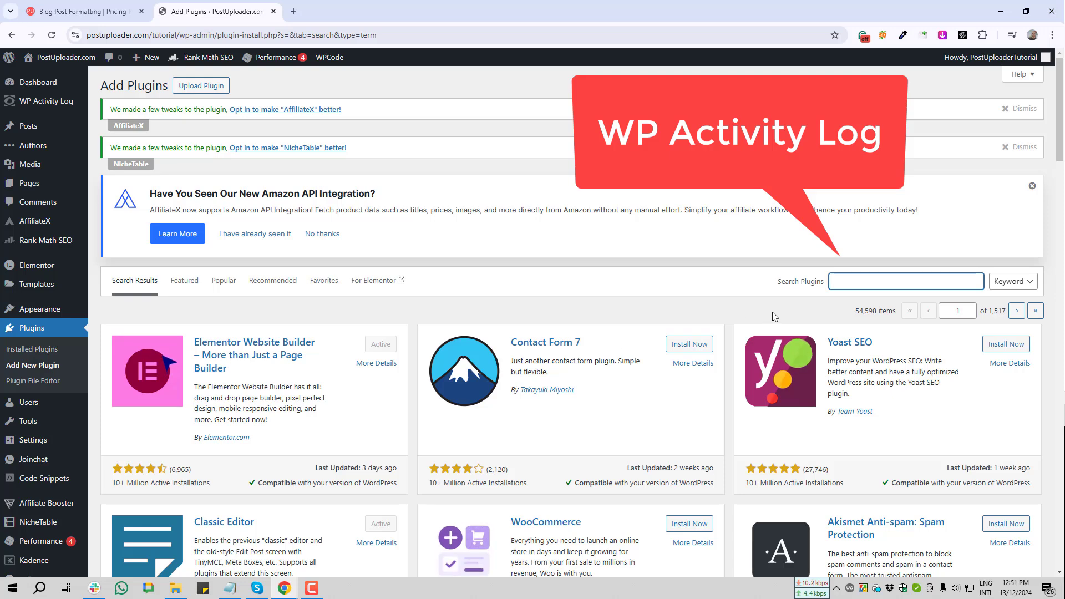
{"action": "left_click", "coordinate": [871, 282]}
{"action": "type", "text": "WP Activity Log"}
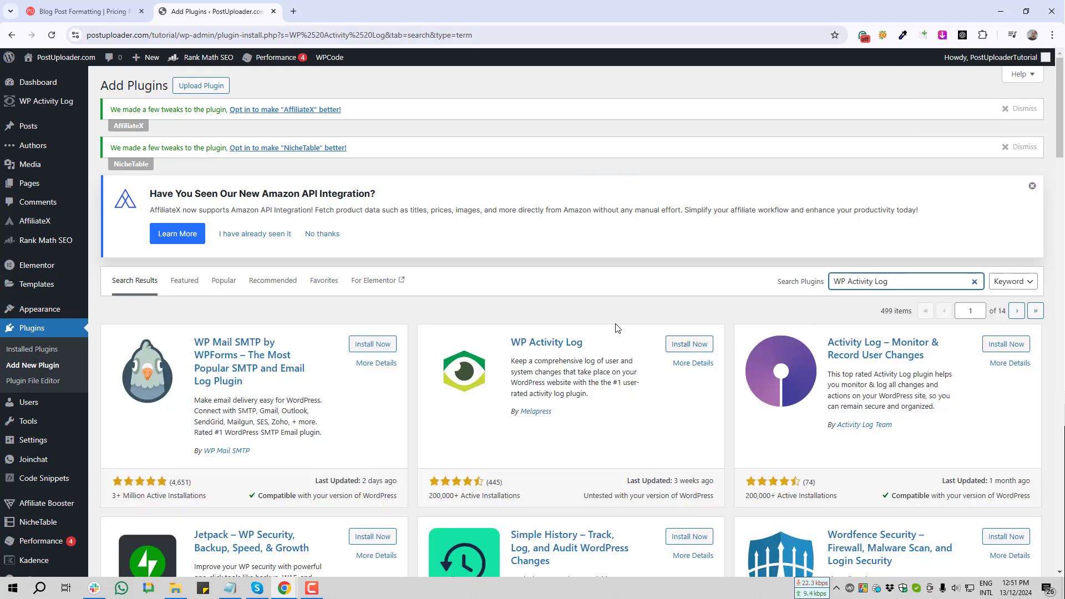
{"action": "left_click", "coordinate": [589, 285]}
{"action": "key", "text": "Print"}
{"action": "mouse_move", "coordinate": [409, 301]}
{"action": "left_mouse_down"}
{"action": "mouse_move", "coordinate": [422, 411]}
{"action": "mouse_move", "coordinate": [686, 515]}
{"action": "mouse_move", "coordinate": [737, 513]}
{"action": "left_mouse_up"}
{"action": "left_click", "coordinate": [728, 524]}
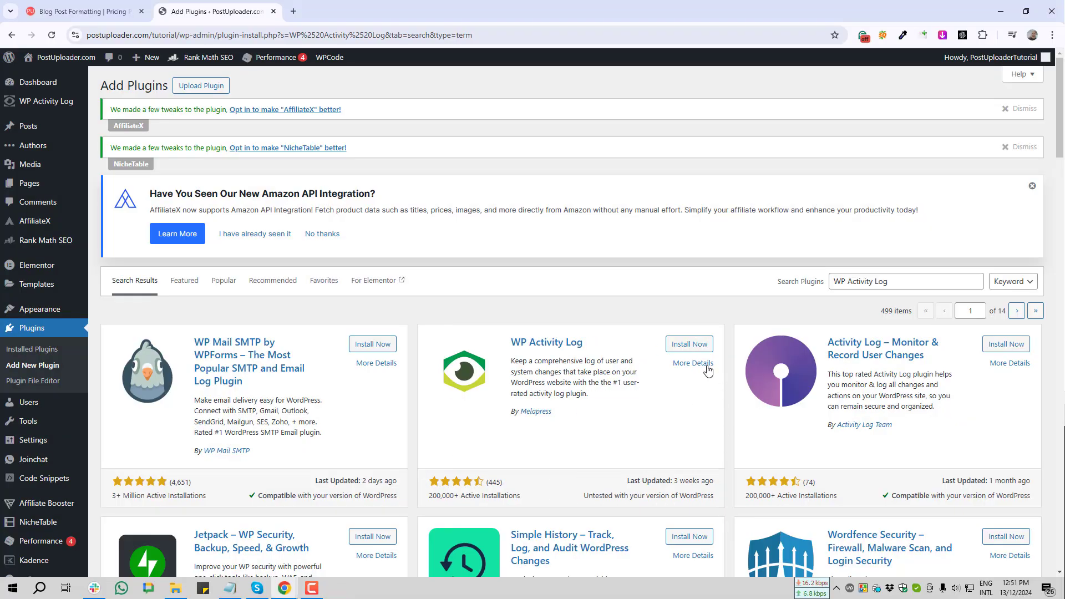
Install and activate the WP Activity Log plugin by Melapress
{"action": "left_click", "coordinate": [689, 345]}
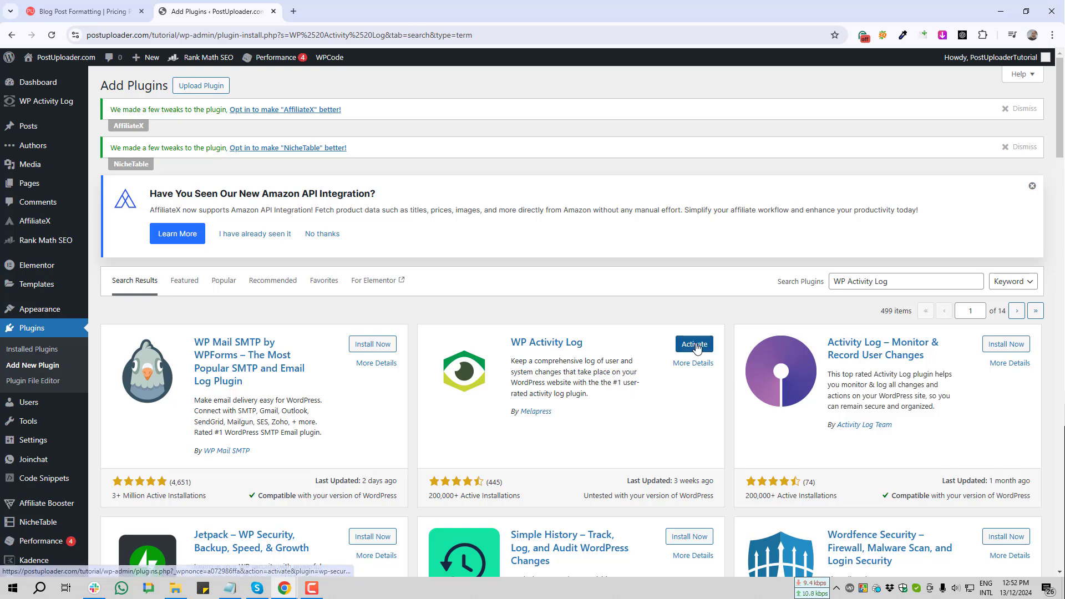
{"action": "left_click", "coordinate": [696, 345]}
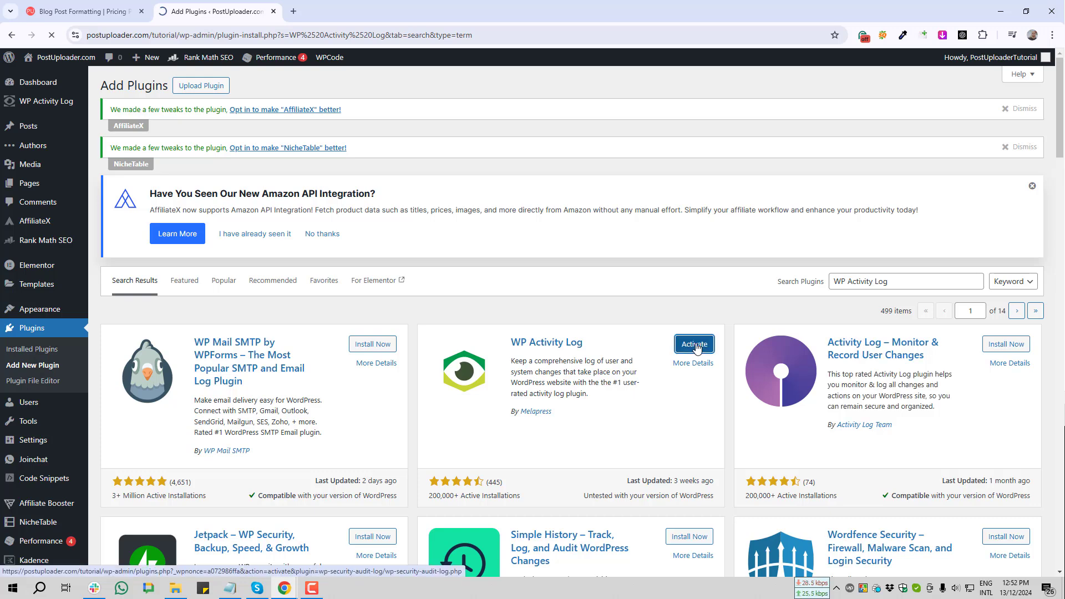
{"action": "key", "text": "Print"}
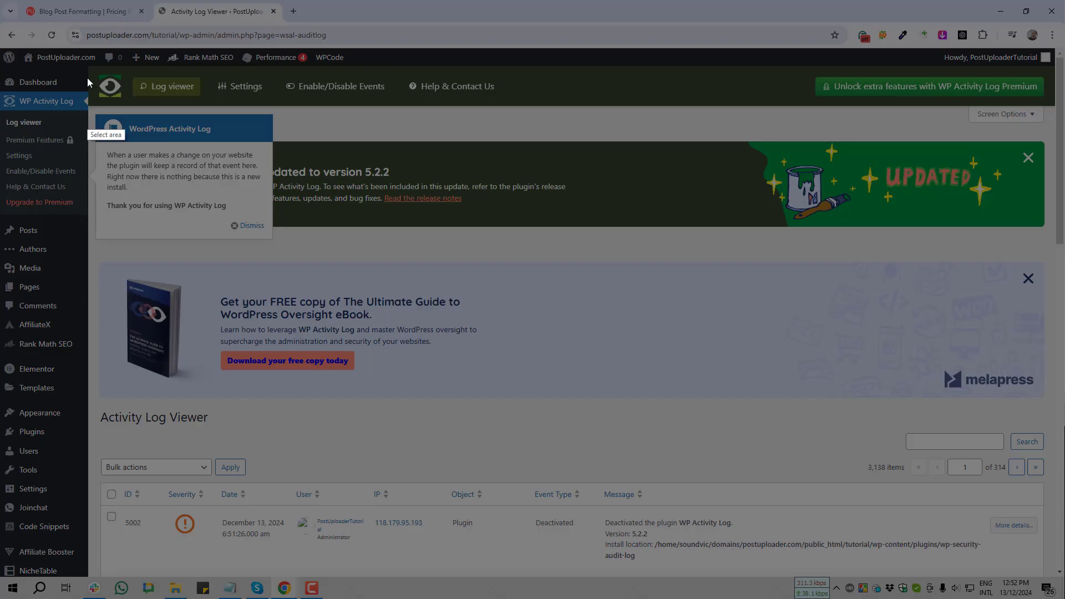
{"action": "left_click_drag", "start_coordinate": [89, 44], "coordinate": [1010, 553]}
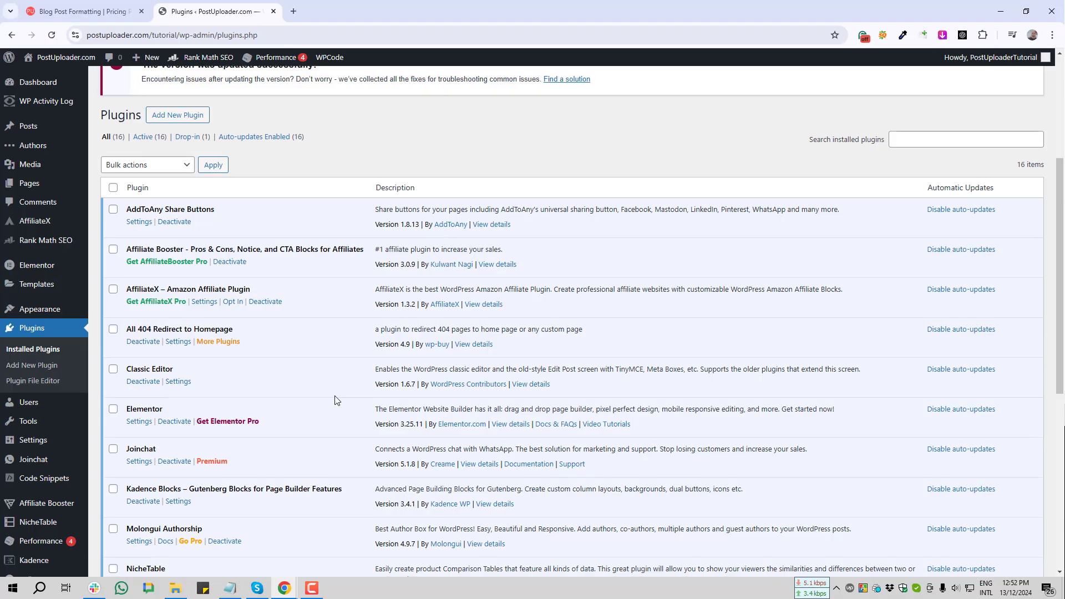
Find WP Activity Log among the installed plugins, frame its entry and Settings link with temporary screenshot selections, and open its settings
{"action": "scroll", "coordinate": [336, 394], "scroll_direction": "down", "scroll_amount": 7}
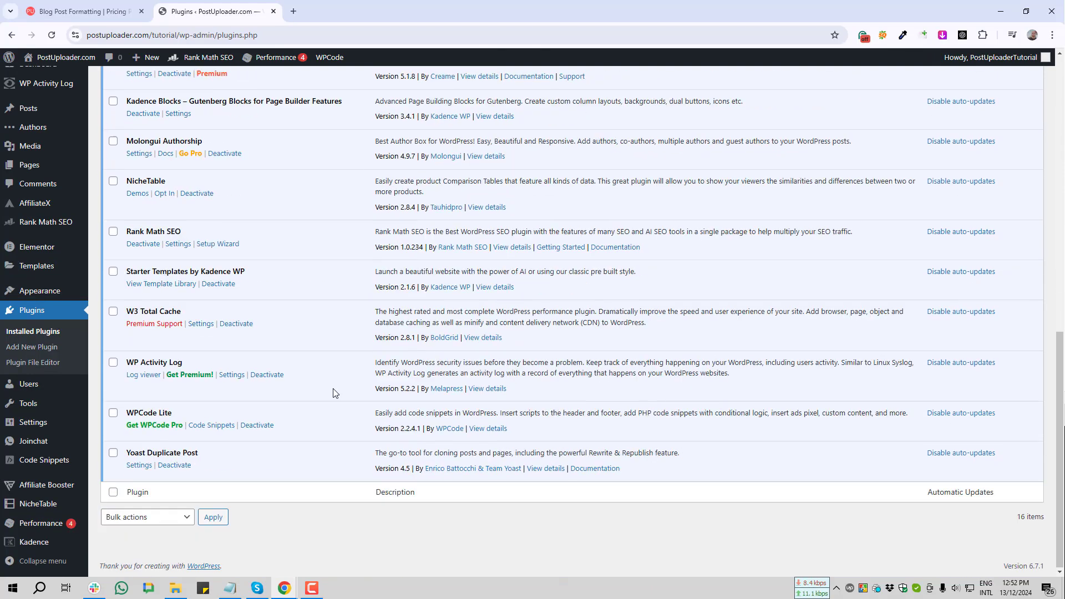
{"action": "key", "text": "Print"}
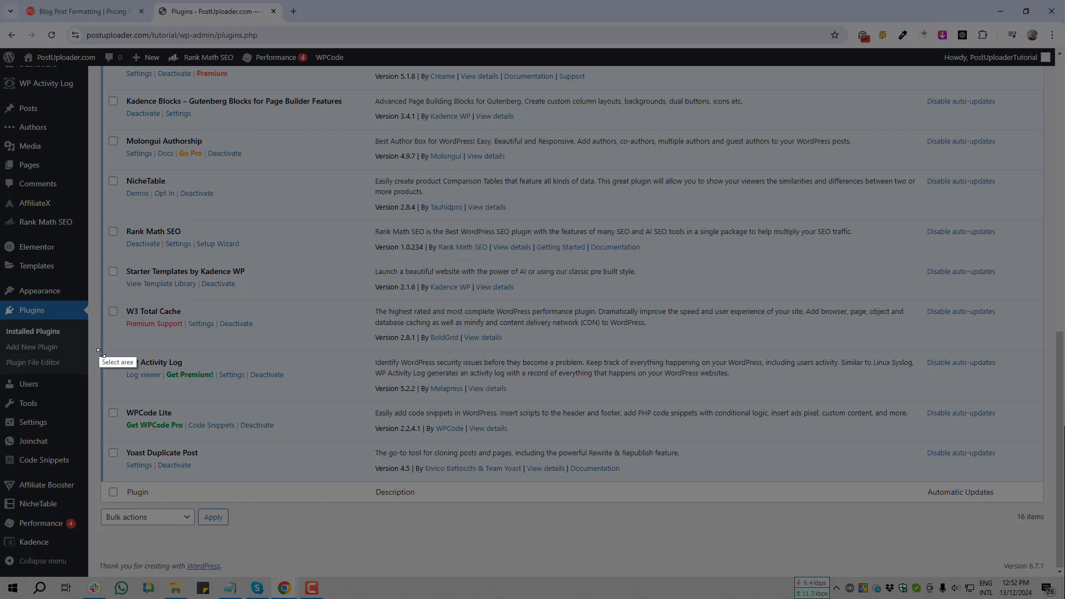
{"action": "left_click_drag", "start_coordinate": [100, 338], "coordinate": [348, 409]}
{"action": "left_click", "coordinate": [342, 424]}
{"action": "key", "text": "Print"}
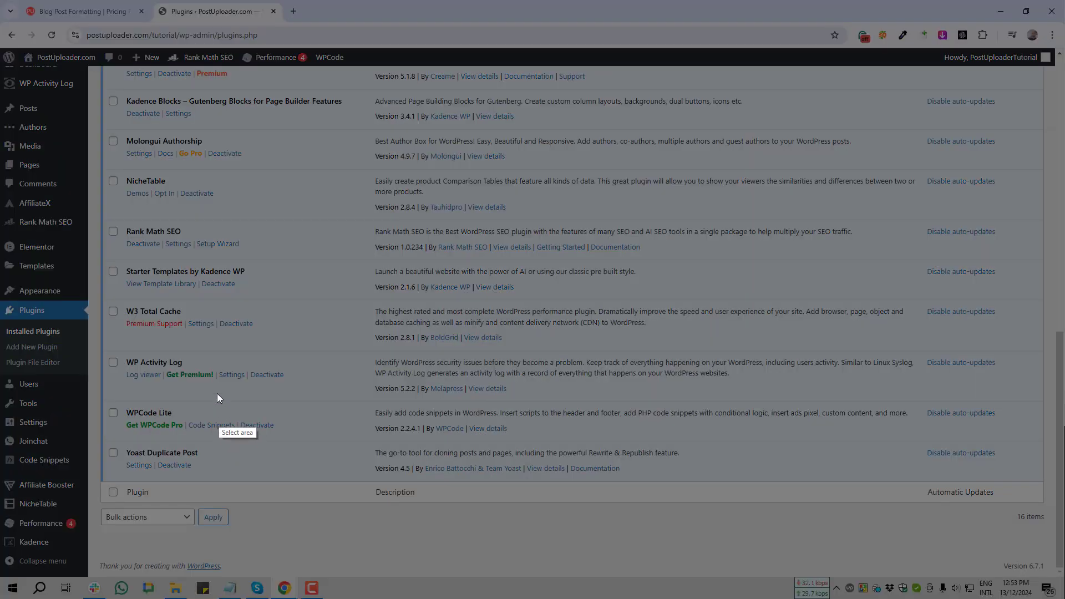
{"action": "left_click_drag", "start_coordinate": [261, 396], "coordinate": [249, 392]}
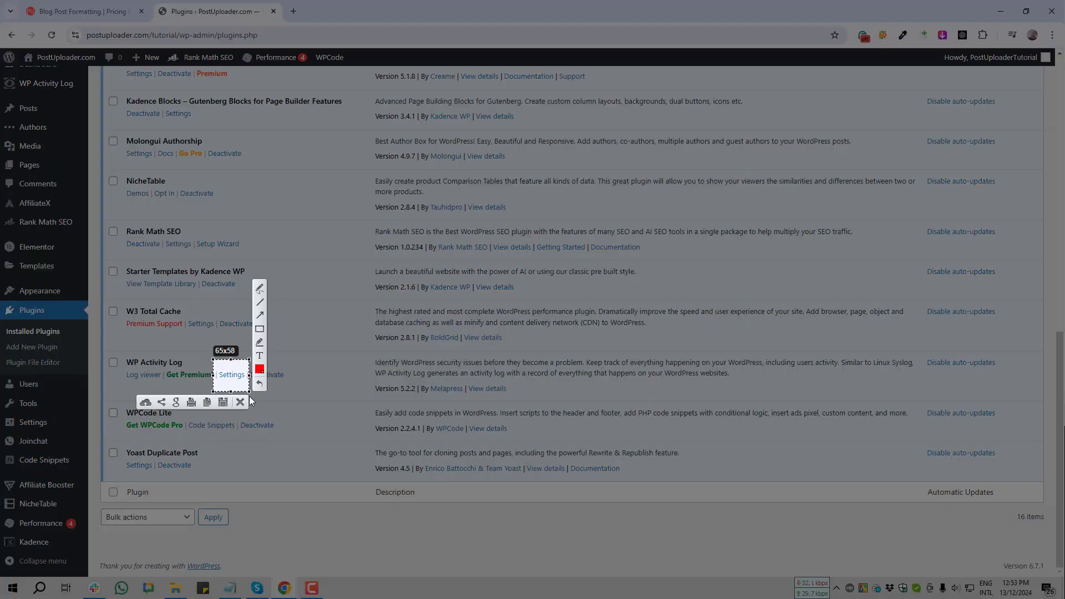
{"action": "left_click", "coordinate": [240, 402]}
{"action": "left_click", "coordinate": [232, 375]}
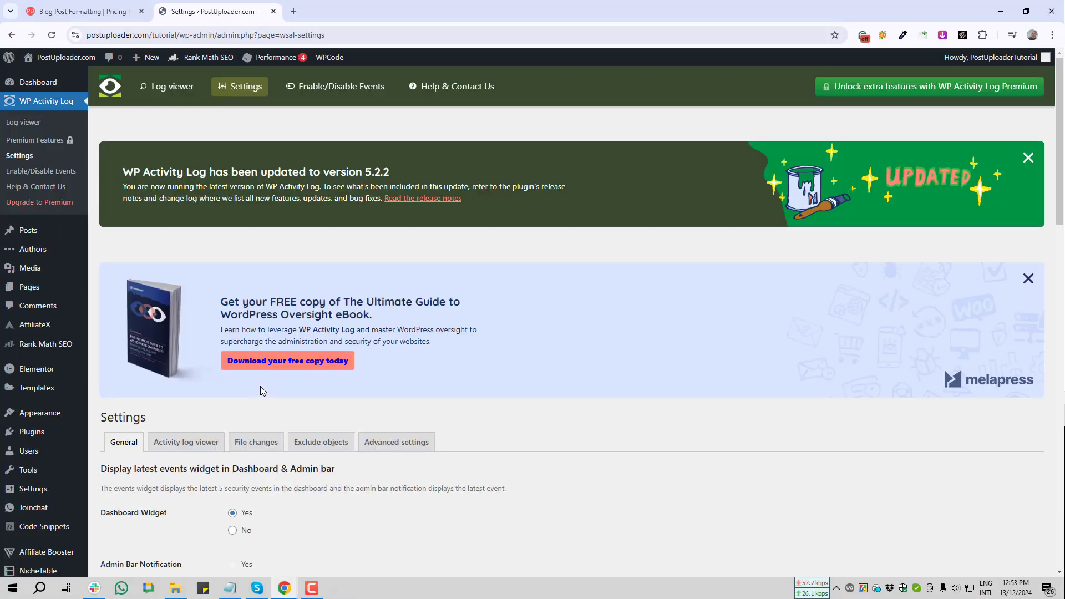
Examine the Dashboard Widget, Admin Bar Notification and Admin Bar Notification Updates options, framing each with a temporary screenshot selection
{"action": "scroll", "coordinate": [330, 393], "scroll_direction": "down", "scroll_amount": 4}
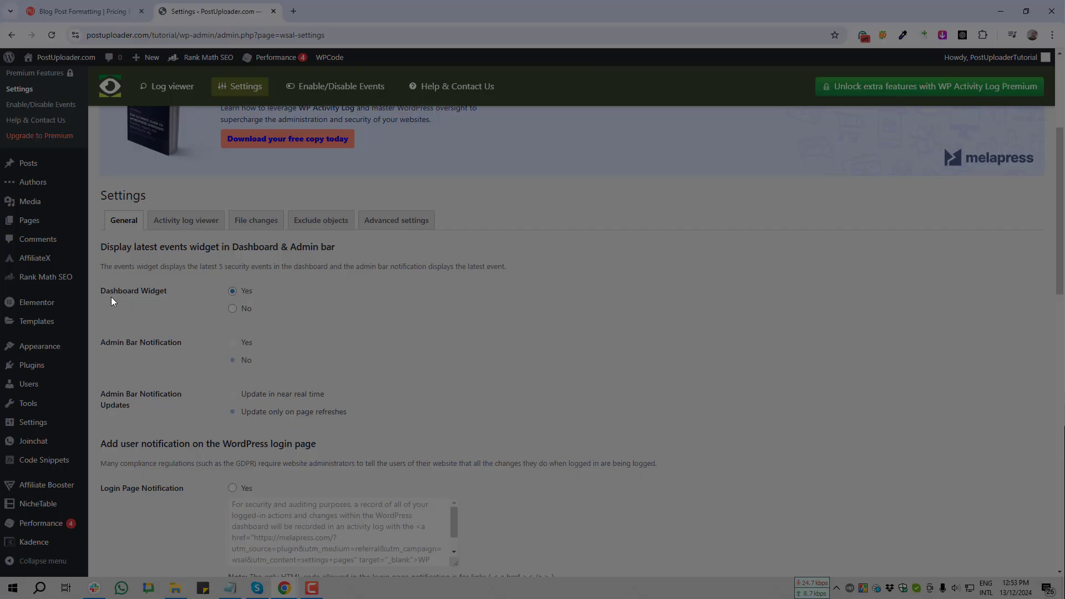
{"action": "left_click_drag", "start_coordinate": [96, 277], "coordinate": [276, 330]}
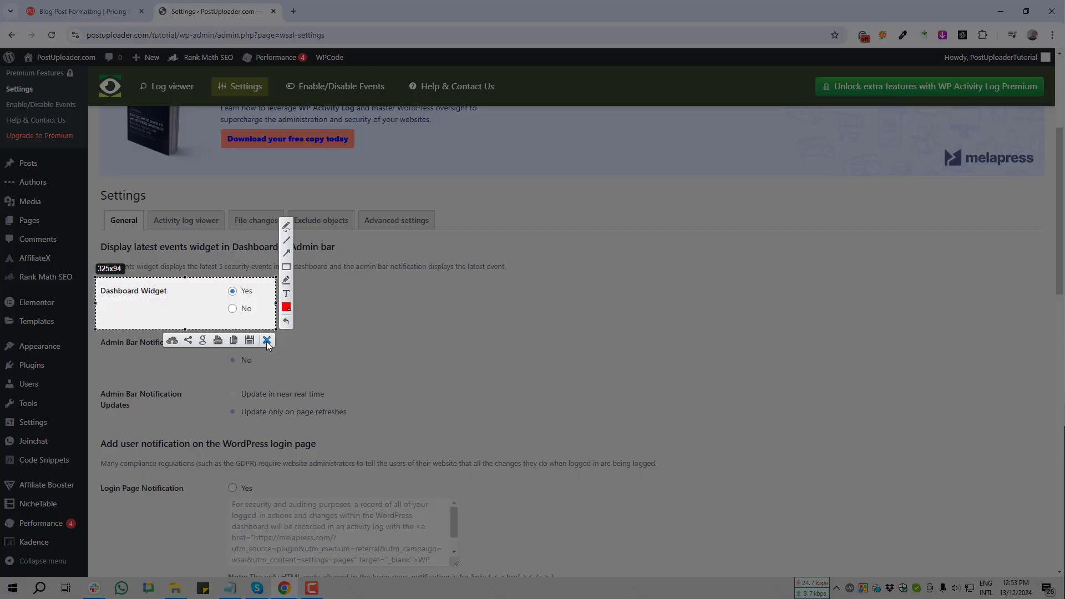
{"action": "left_click", "coordinate": [267, 341]}
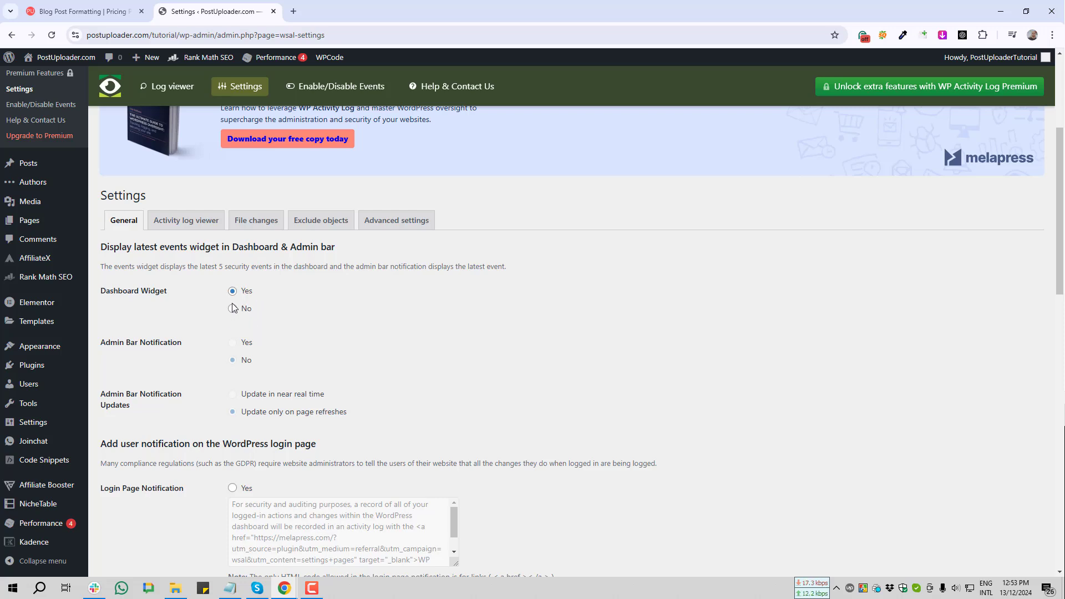
{"action": "key", "text": "Print"}
{"action": "left_click_drag", "start_coordinate": [96, 325], "coordinate": [282, 375]}
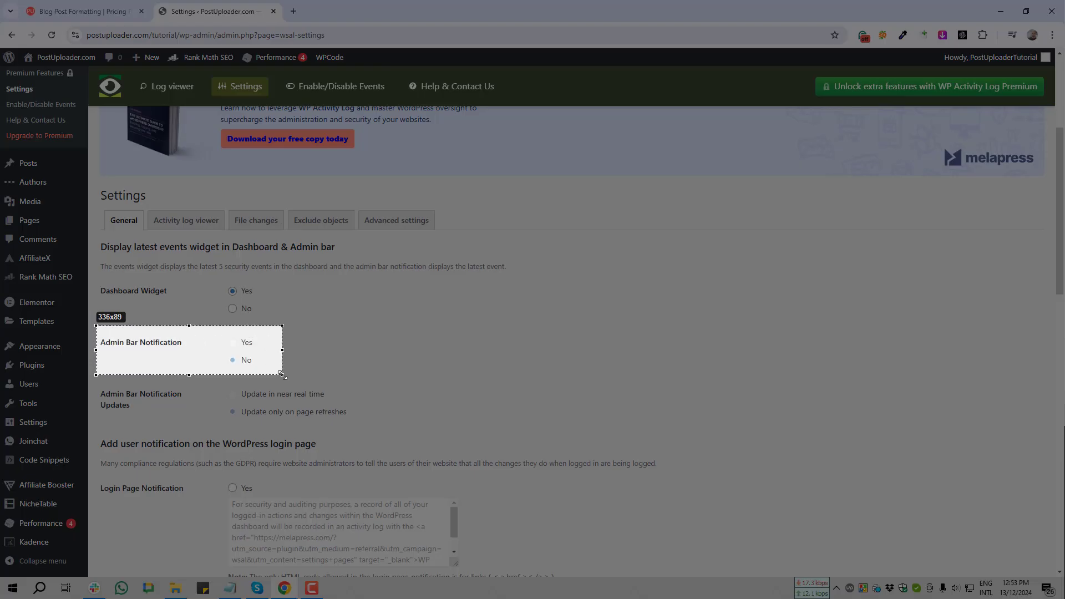
{"action": "left_click", "coordinate": [272, 387]}
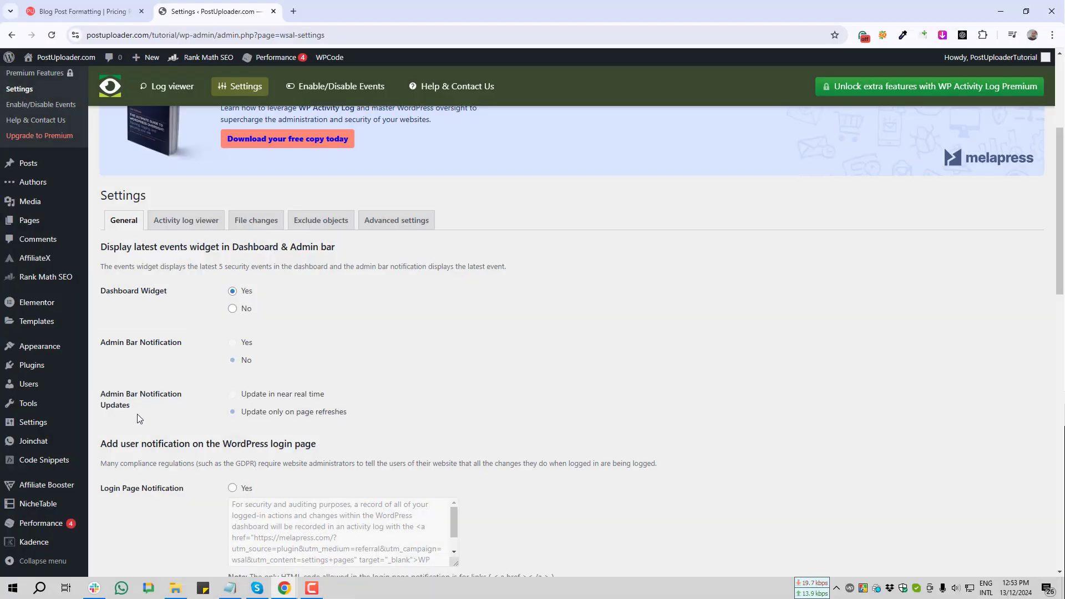
{"action": "key", "text": "Print"}
{"action": "mouse_move", "coordinate": [93, 379]}
{"action": "left_mouse_down"}
{"action": "mouse_move", "coordinate": [206, 432]}
{"action": "mouse_move", "coordinate": [379, 435]}
{"action": "left_mouse_up"}
{"action": "left_click", "coordinate": [369, 445]}
Examine the Login Page Notification choices, framing the Yes and No options with temporary screenshot selections
{"action": "scroll", "coordinate": [392, 416], "scroll_direction": "down", "scroll_amount": 3}
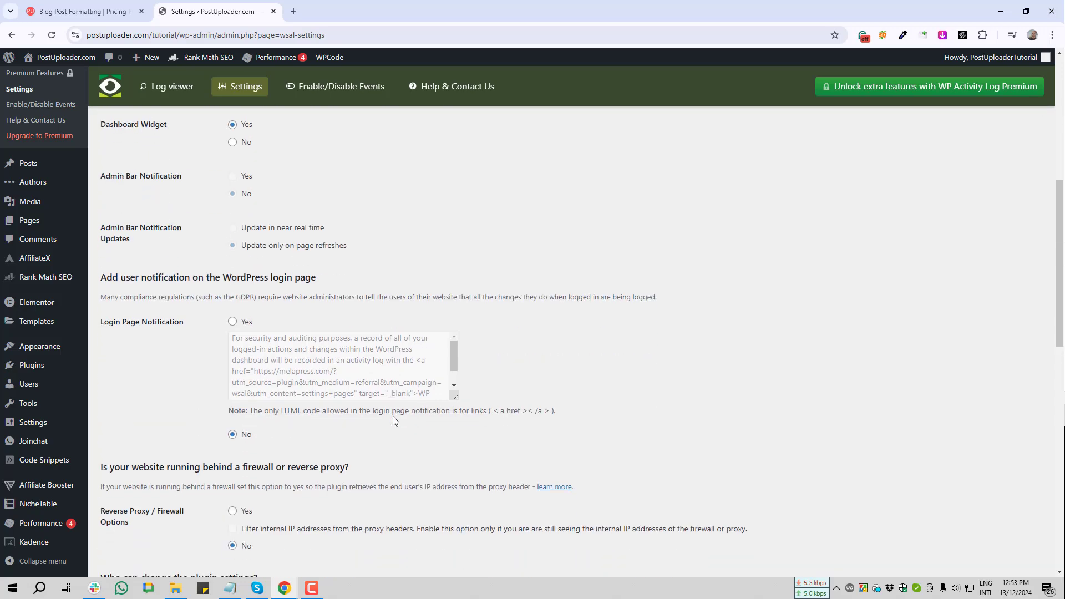
{"action": "key", "text": "Print"}
{"action": "left_click_drag", "start_coordinate": [93, 305], "coordinate": [303, 337]}
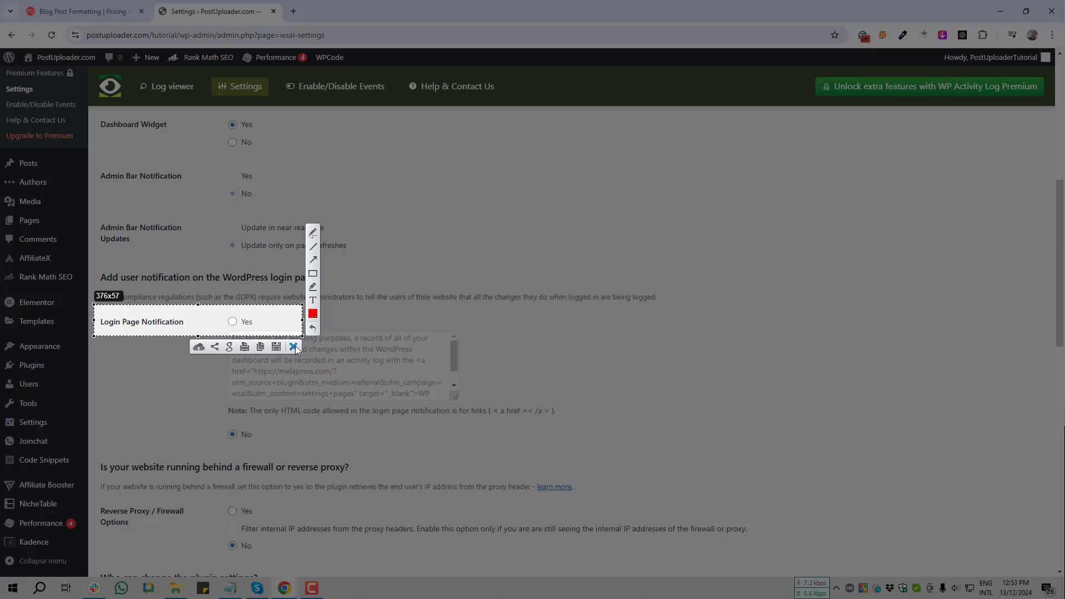
{"action": "left_click", "coordinate": [293, 349]}
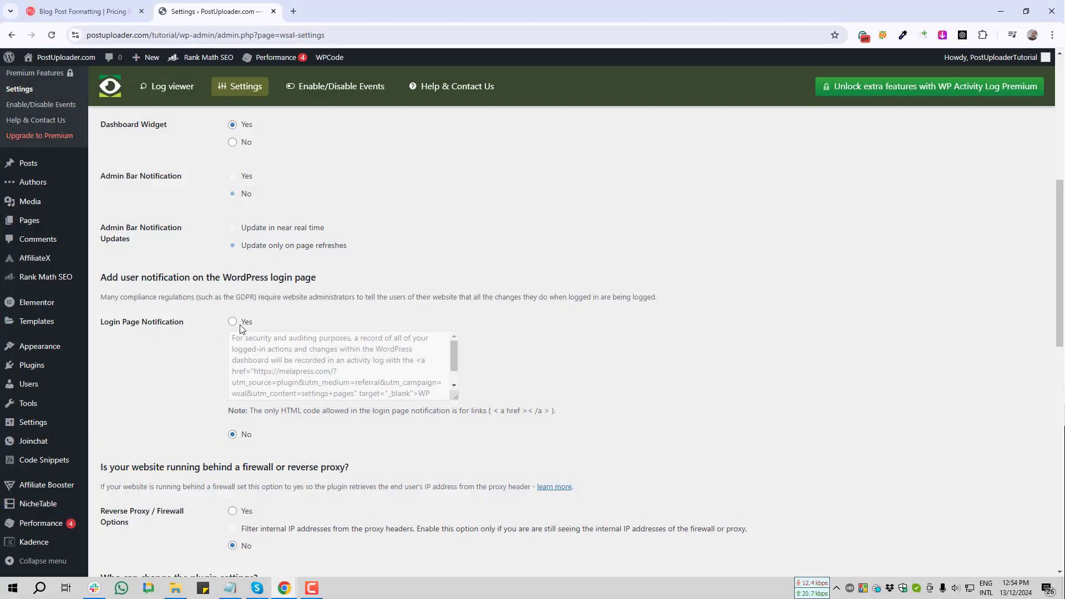
{"action": "scroll", "coordinate": [238, 335], "scroll_direction": "down", "scroll_amount": 2}
{"action": "key", "text": "Print"}
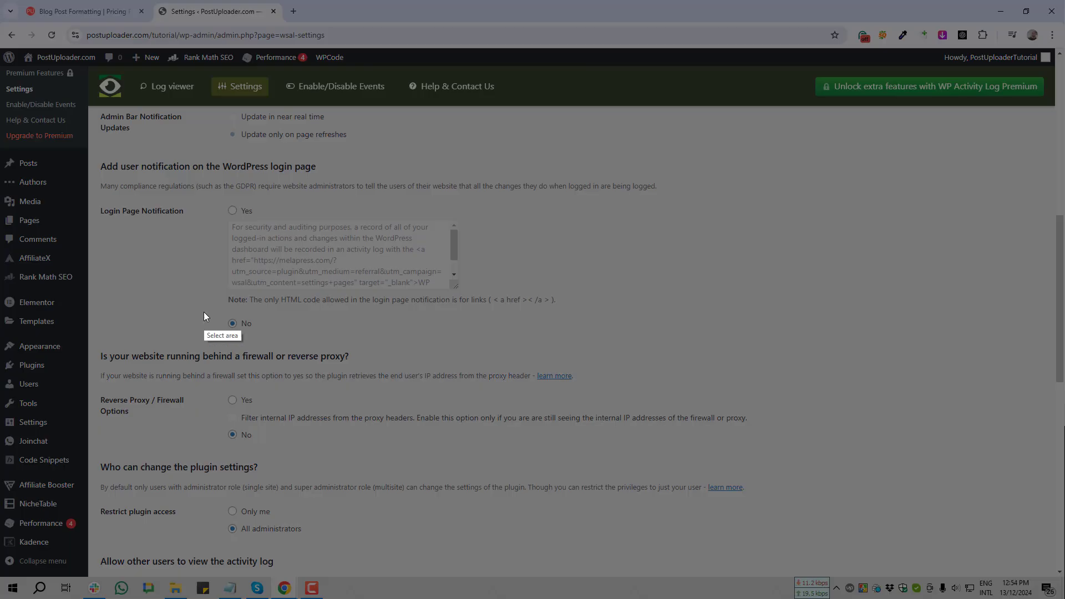
{"action": "left_click_drag", "start_coordinate": [204, 312], "coordinate": [281, 338]}
{"action": "left_click", "coordinate": [274, 350]}
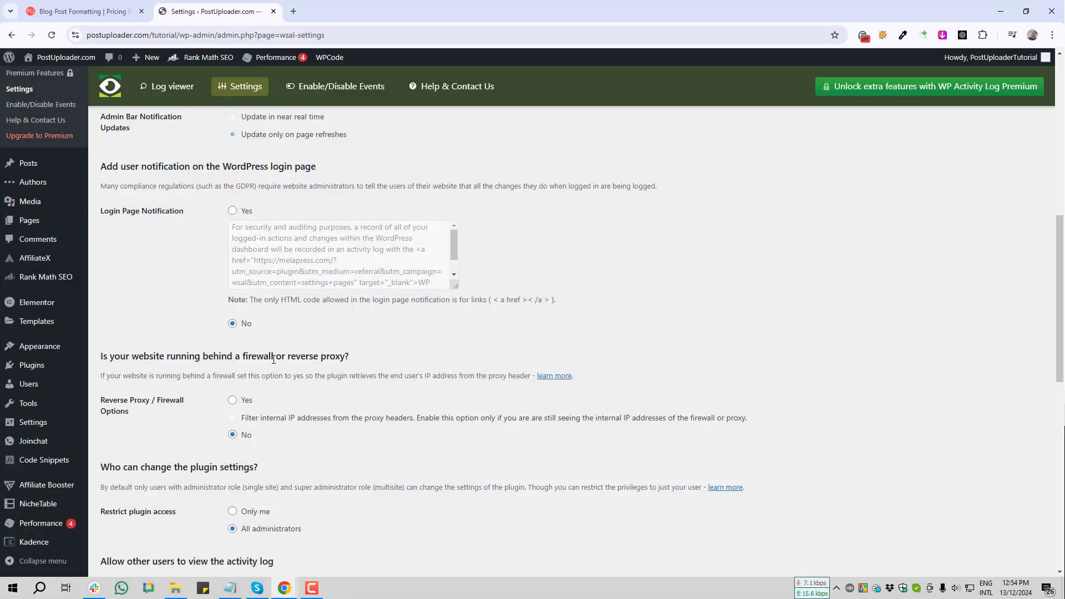
Examine the Reverse Proxy / Firewall Options and Restrict plugin access settings, framing each with a temporary screenshot selection
{"action": "scroll", "coordinate": [227, 373], "scroll_direction": "down", "scroll_amount": 2}
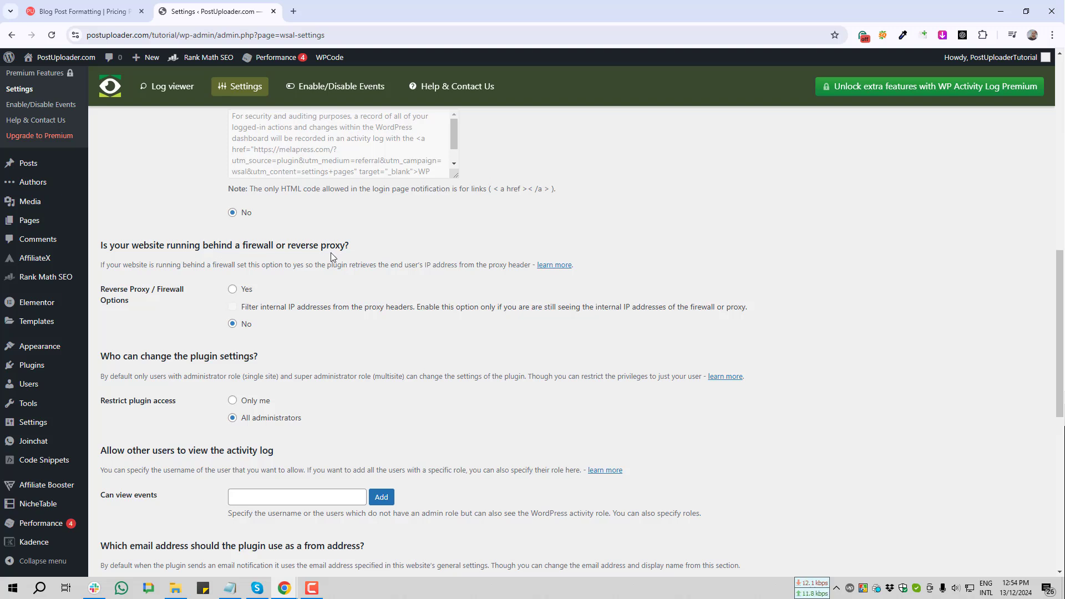
{"action": "key", "text": "Print"}
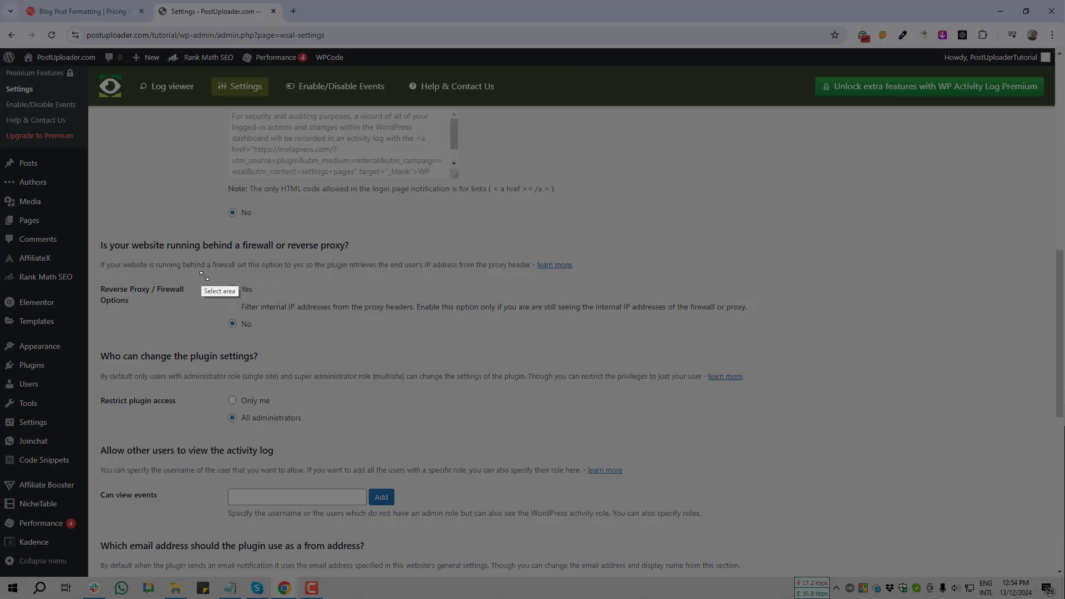
{"action": "left_click_drag", "start_coordinate": [201, 268], "coordinate": [277, 341]}
{"action": "left_click", "coordinate": [268, 352]}
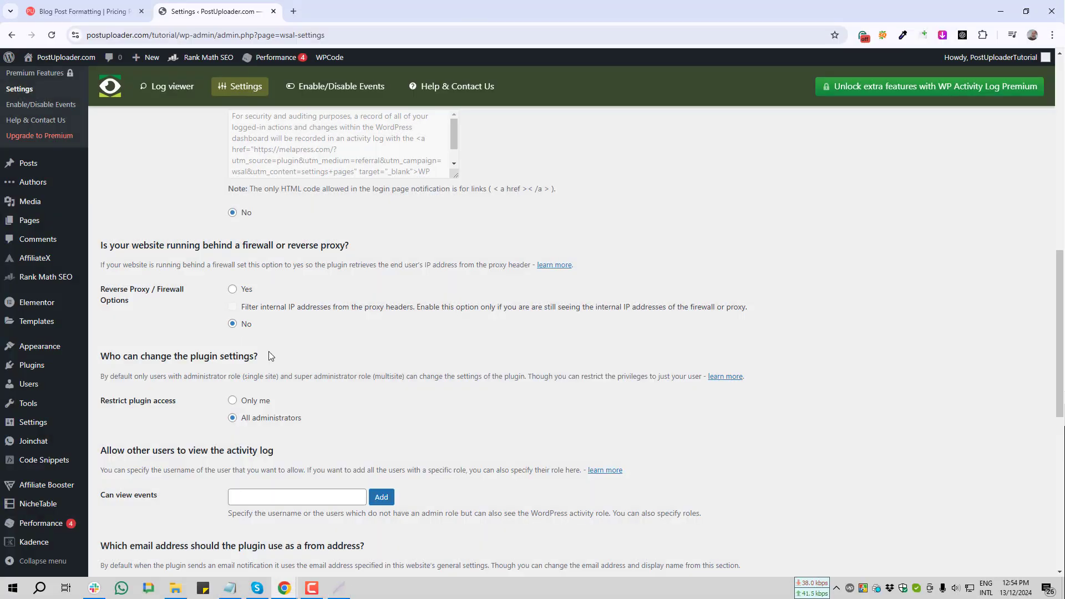
{"action": "key", "text": "Print"}
{"action": "left_click_drag", "start_coordinate": [99, 387], "coordinate": [348, 438]}
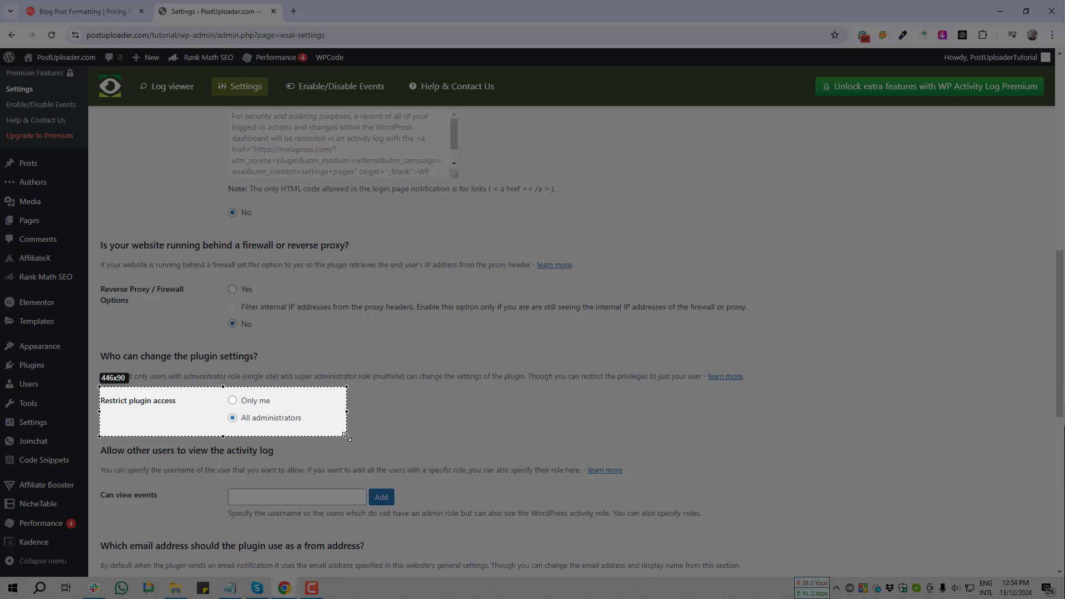
{"action": "left_click_drag", "start_coordinate": [347, 437], "coordinate": [347, 437]}
{"action": "left_click", "coordinate": [342, 446]}
{"action": "scroll", "coordinate": [340, 424], "scroll_direction": "down", "scroll_amount": 3}
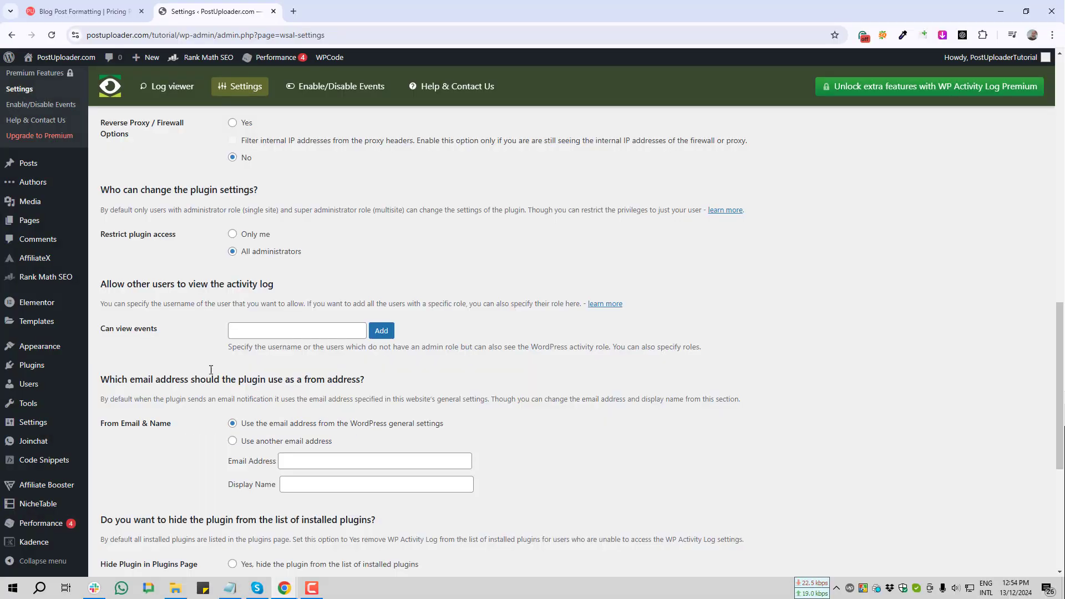
Examine the section on allowing other users to view the activity log, framing its heading with a temporary screenshot selection
{"action": "key", "text": "Print"}
{"action": "left_click_drag", "start_coordinate": [98, 274], "coordinate": [301, 300]}
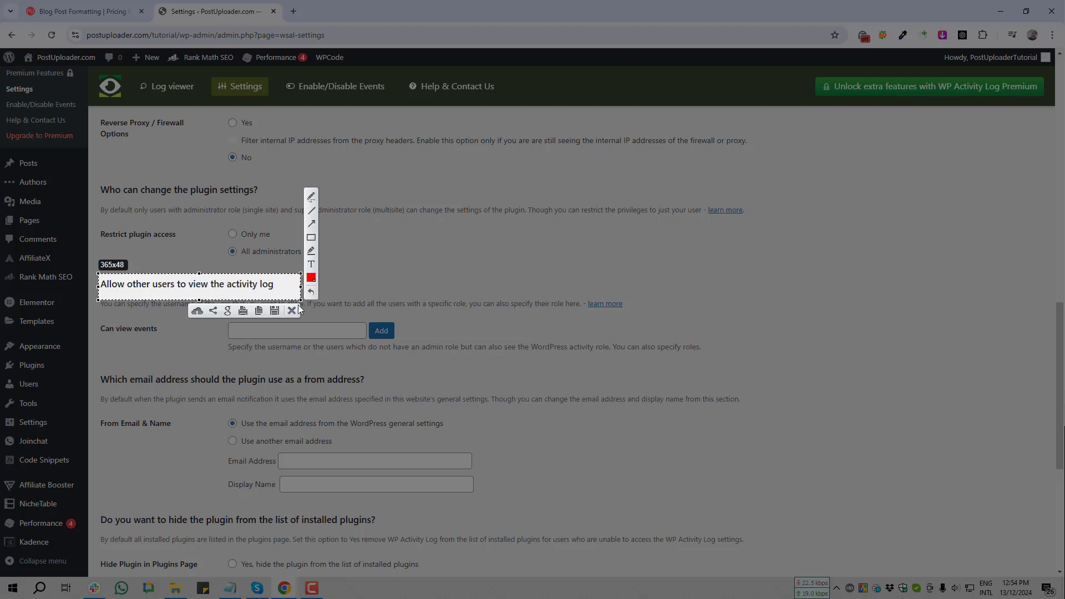
{"action": "left_click", "coordinate": [294, 311]}
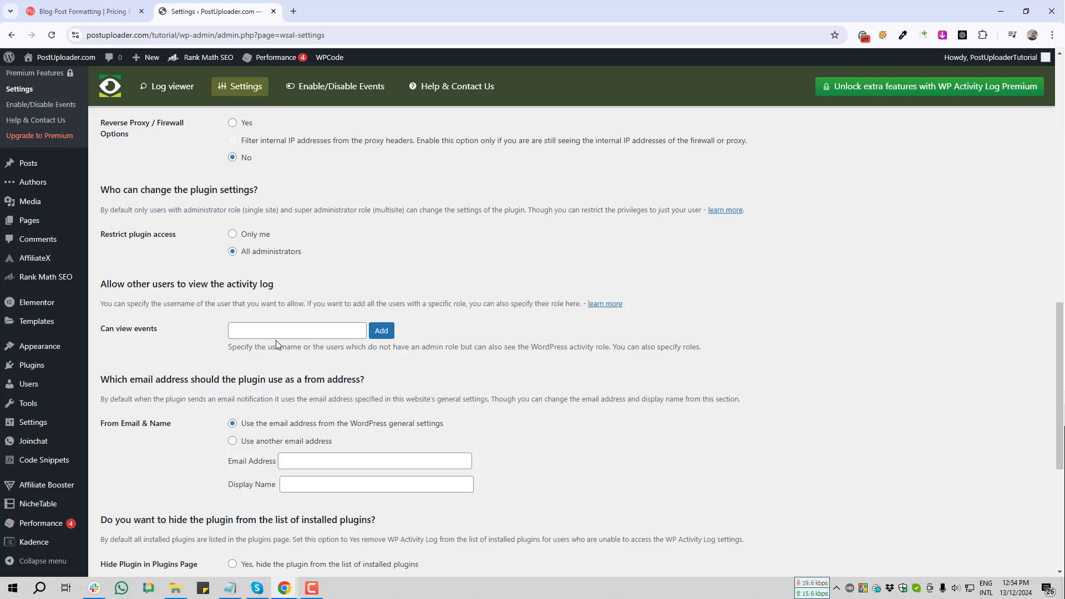
Examine the From Email & Name and Hide Plugin in Plugins Page settings, framing them with one temporary screenshot selection enlarged to cover both
{"action": "scroll", "coordinate": [280, 407], "scroll_direction": "down", "scroll_amount": 3}
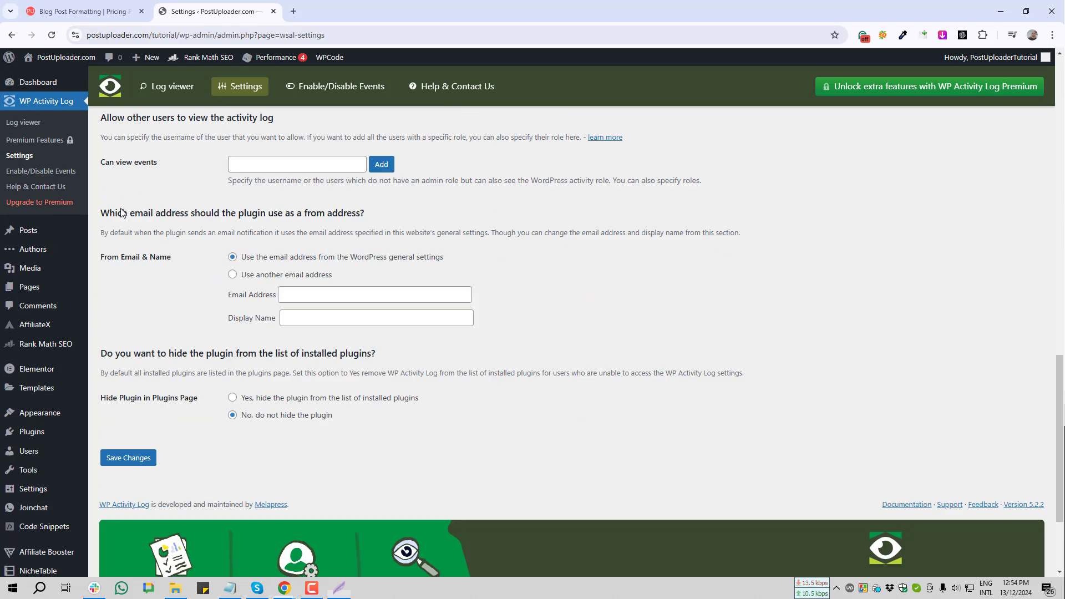
{"action": "key", "text": "Print"}
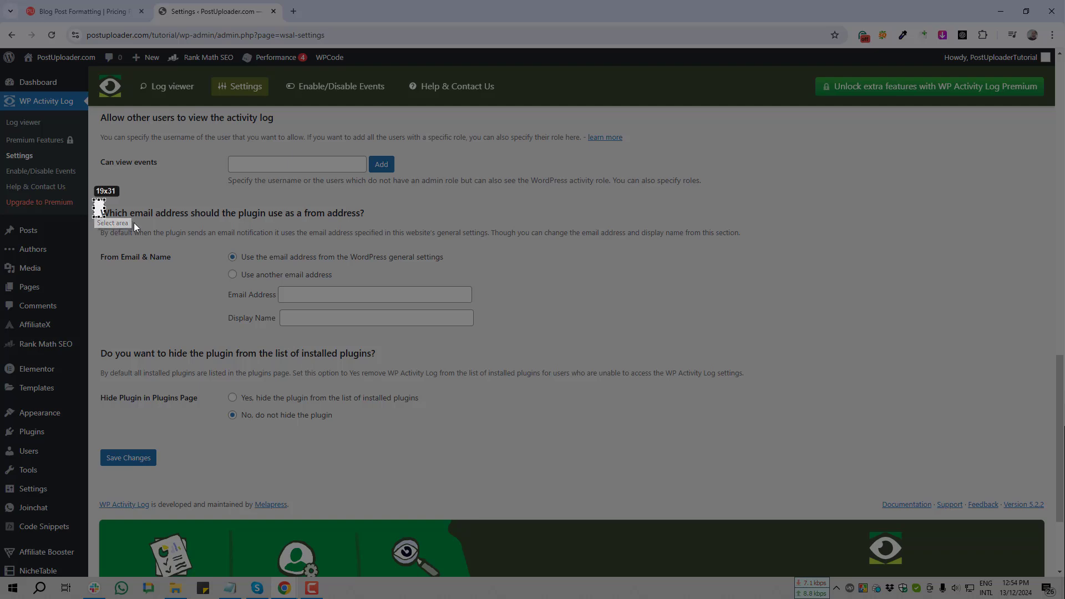
{"action": "left_click_drag", "start_coordinate": [94, 200], "coordinate": [490, 272]}
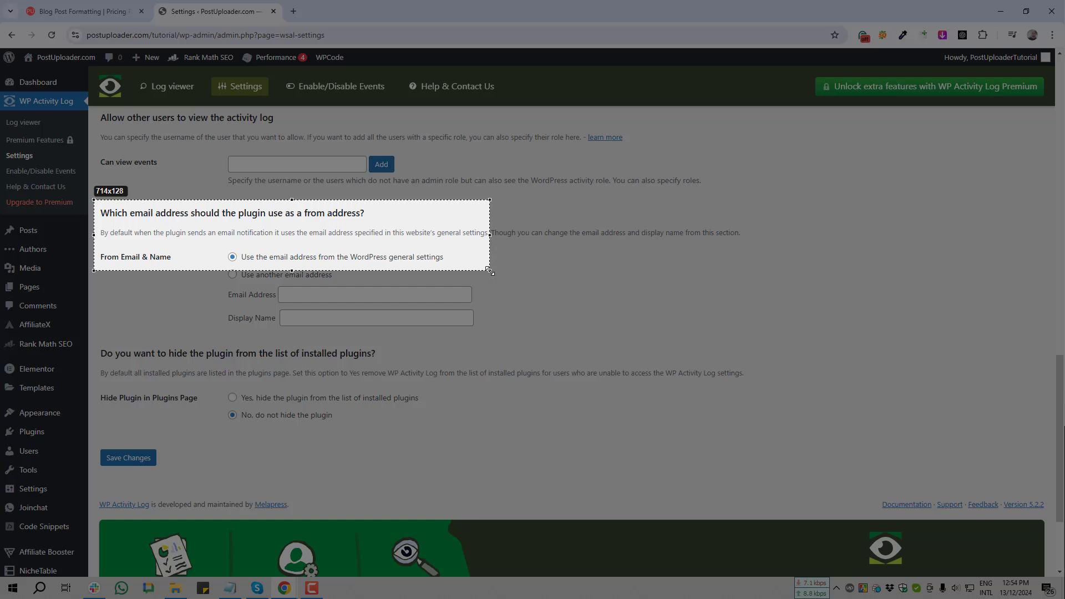
{"action": "left_click_drag", "start_coordinate": [489, 270], "coordinate": [456, 415]}
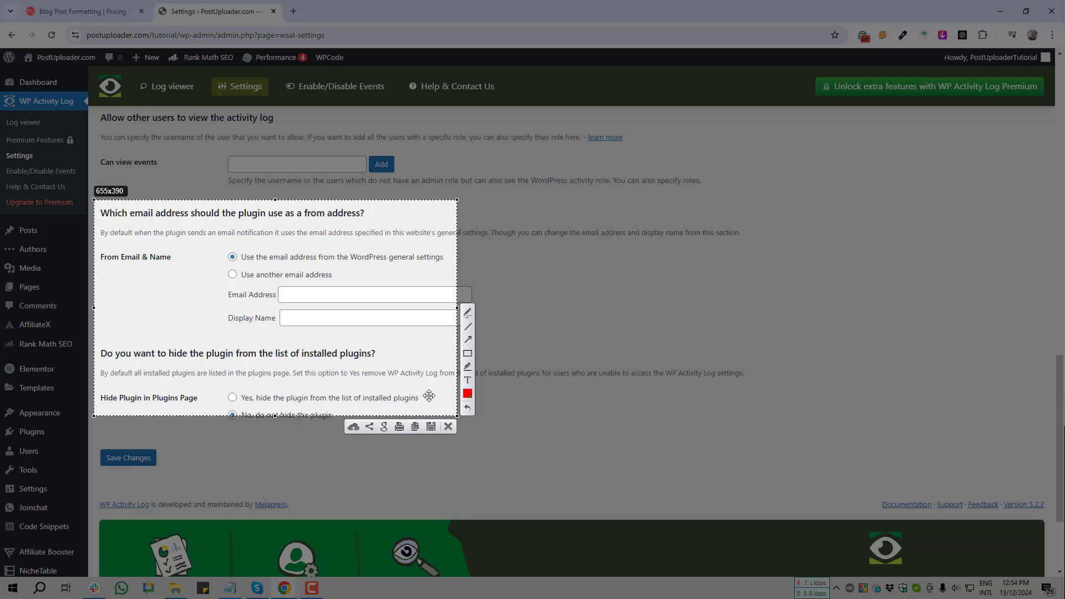
{"action": "left_click", "coordinate": [449, 427]}
Frame the Yes and No choices for hiding the plugin on the plugins page with a temporary screenshot selection
{"action": "key", "text": "Print"}
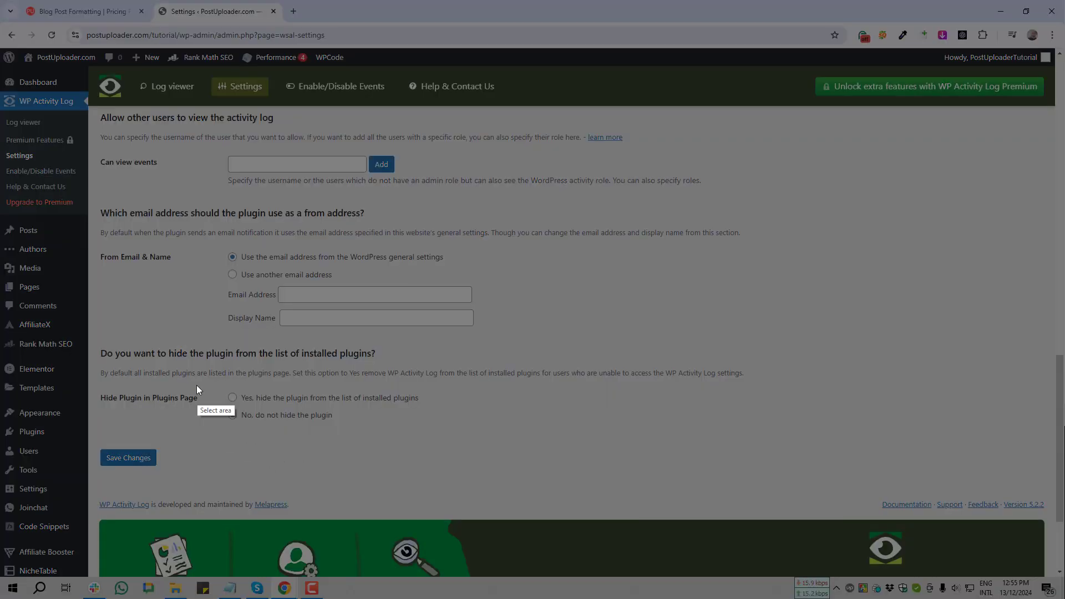
{"action": "left_click_drag", "start_coordinate": [197, 384], "coordinate": [474, 442]}
{"action": "left_click", "coordinate": [465, 452]}
Return to the start of the General settings and frame the whole visible settings area with a temporary screenshot selection
{"action": "scroll", "coordinate": [135, 168], "scroll_direction": "up", "scroll_amount": 10}
{"action": "key", "text": "Print"}
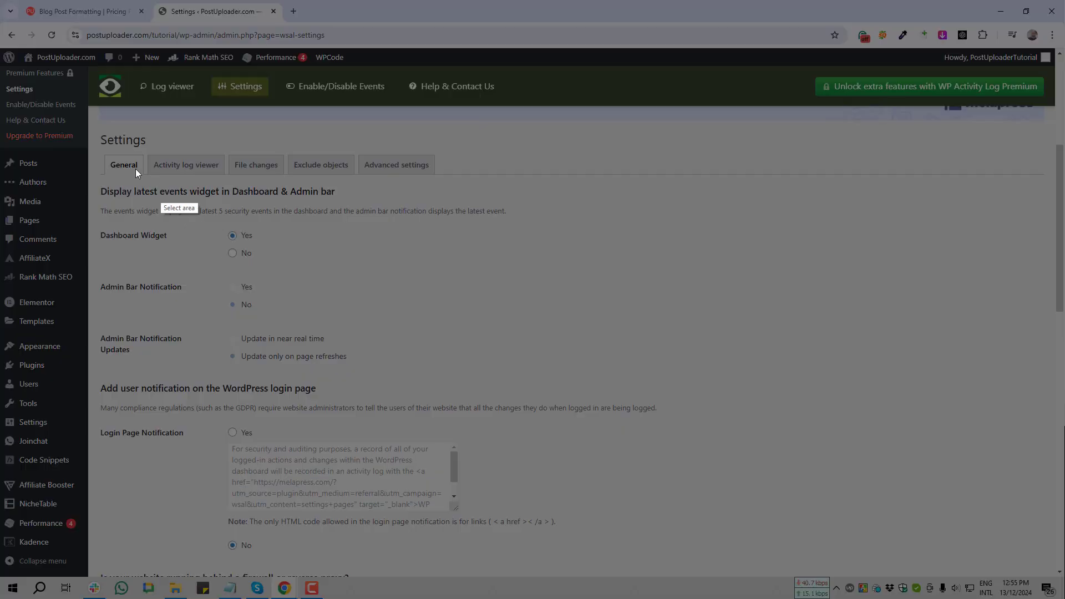
{"action": "left_click_drag", "start_coordinate": [91, 116], "coordinate": [682, 573]}
{"action": "left_click", "coordinate": [673, 585]}
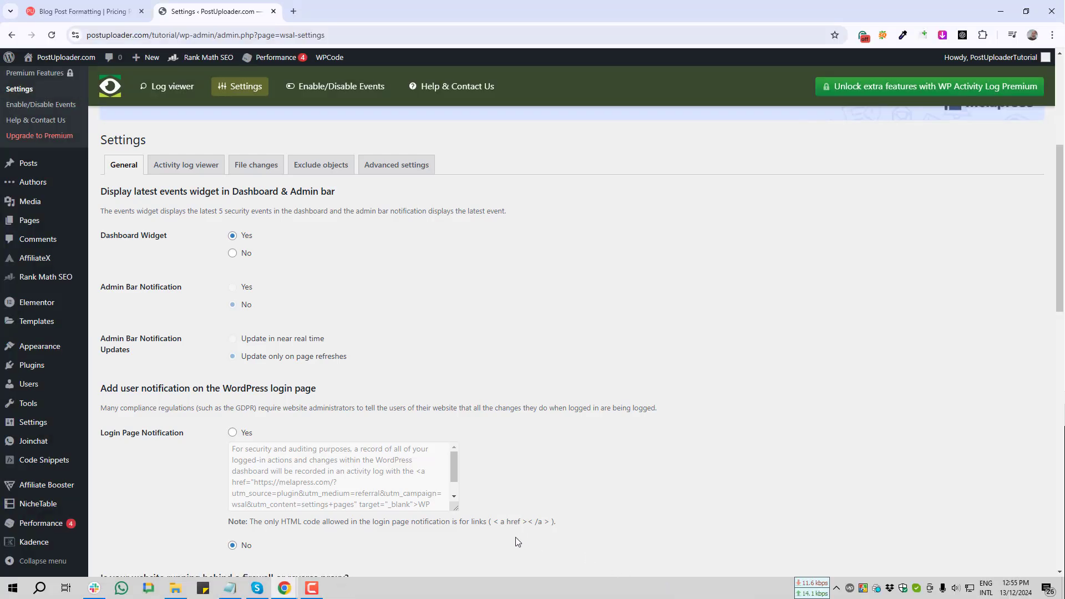
Frame the Log viewer entry of WP Activity Log with a temporary screenshot selection, and open the Activity Log Viewer
{"action": "scroll", "coordinate": [343, 440], "scroll_direction": "up", "scroll_amount": 1}
{"action": "scroll", "coordinate": [341, 437], "scroll_direction": "up", "scroll_amount": 5}
{"action": "key", "text": "Print"}
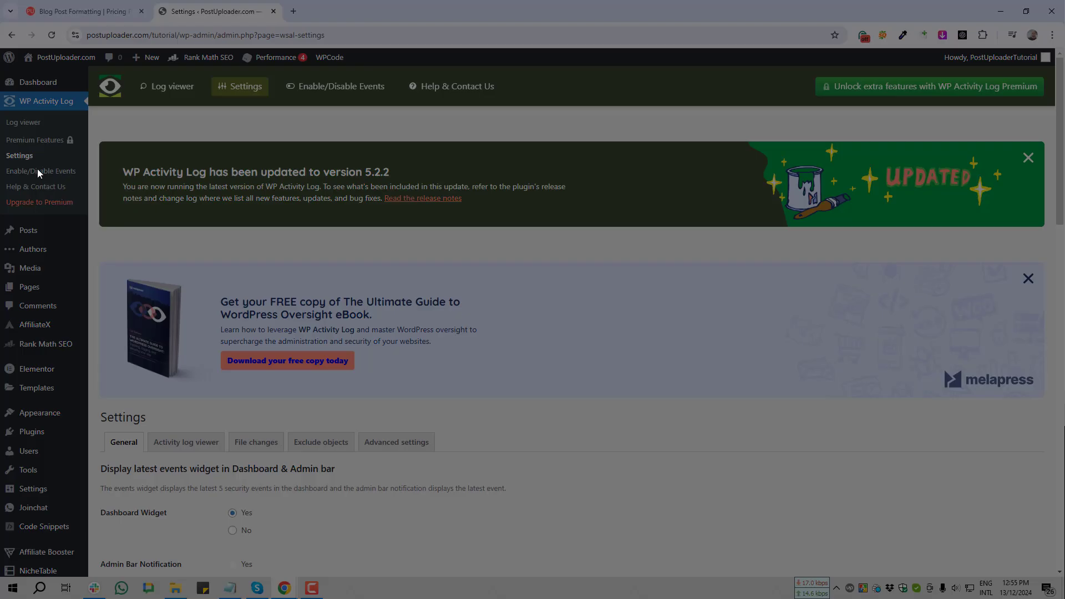
{"action": "left_click_drag", "start_coordinate": [0, 110], "coordinate": [47, 126]}
{"action": "left_click_drag", "start_coordinate": [60, 134], "coordinate": [61, 135]}
{"action": "left_click", "coordinate": [80, 142]}
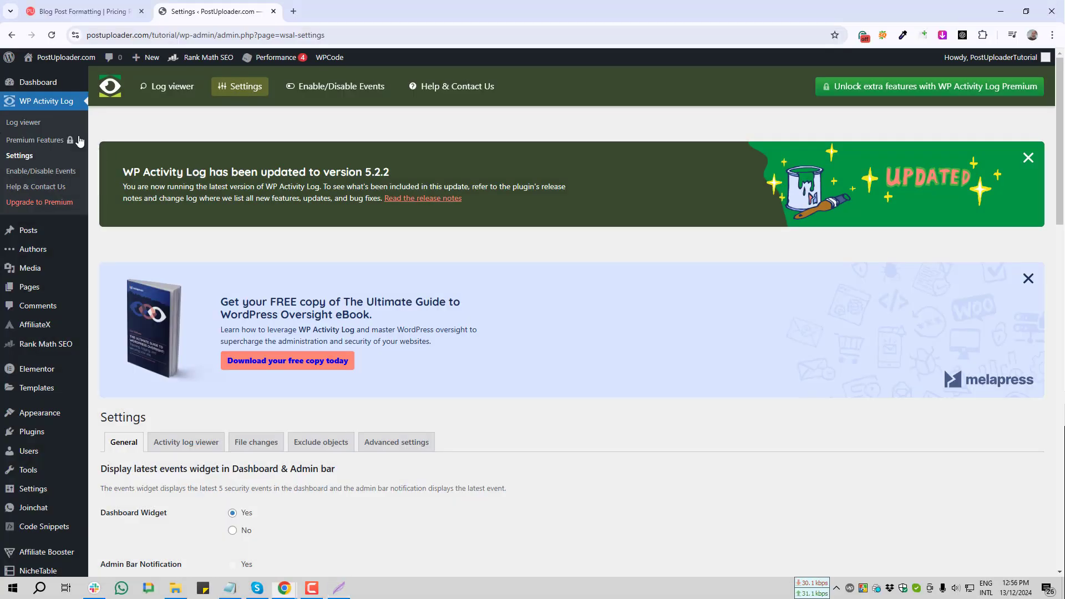
{"action": "left_click", "coordinate": [30, 123]}
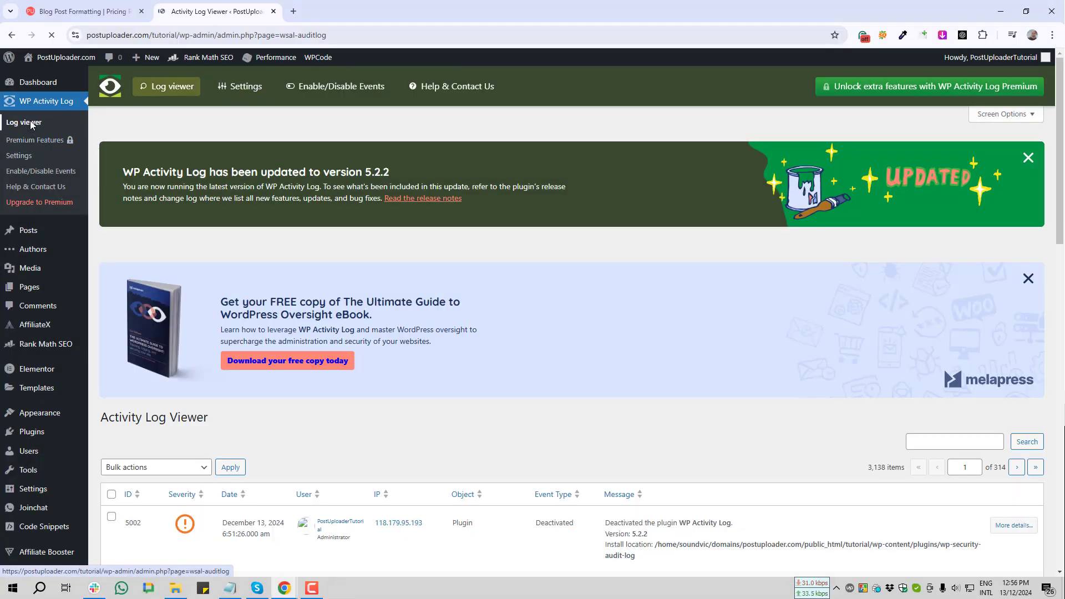
Examine the Activity Log Viewer's columns and logged events from the newest entry down to the end of the first page
{"action": "scroll", "coordinate": [381, 388], "scroll_direction": "down", "scroll_amount": 3}
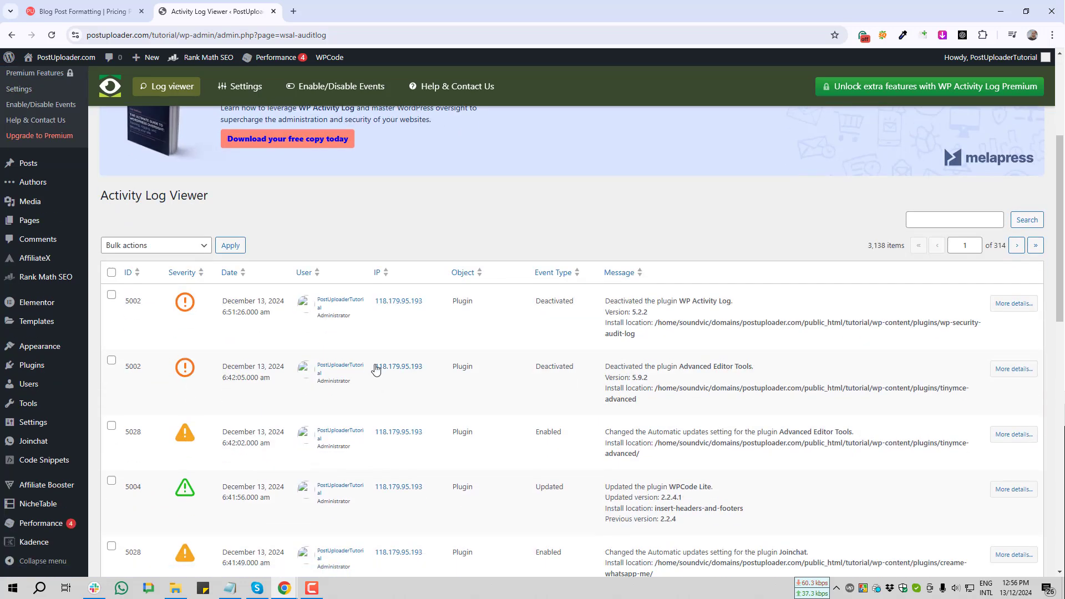
{"action": "scroll", "coordinate": [377, 383], "scroll_direction": "down", "scroll_amount": 2}
{"action": "mouse_move", "coordinate": [78, 162]}
{"action": "left_click_drag", "start_coordinate": [111, 159], "coordinate": [900, 248]}
{"action": "key", "text": "Print"}
{"action": "scroll", "coordinate": [247, 399], "scroll_direction": "down", "scroll_amount": 3}
{"action": "scroll", "coordinate": [270, 410], "scroll_direction": "down", "scroll_amount": 6}
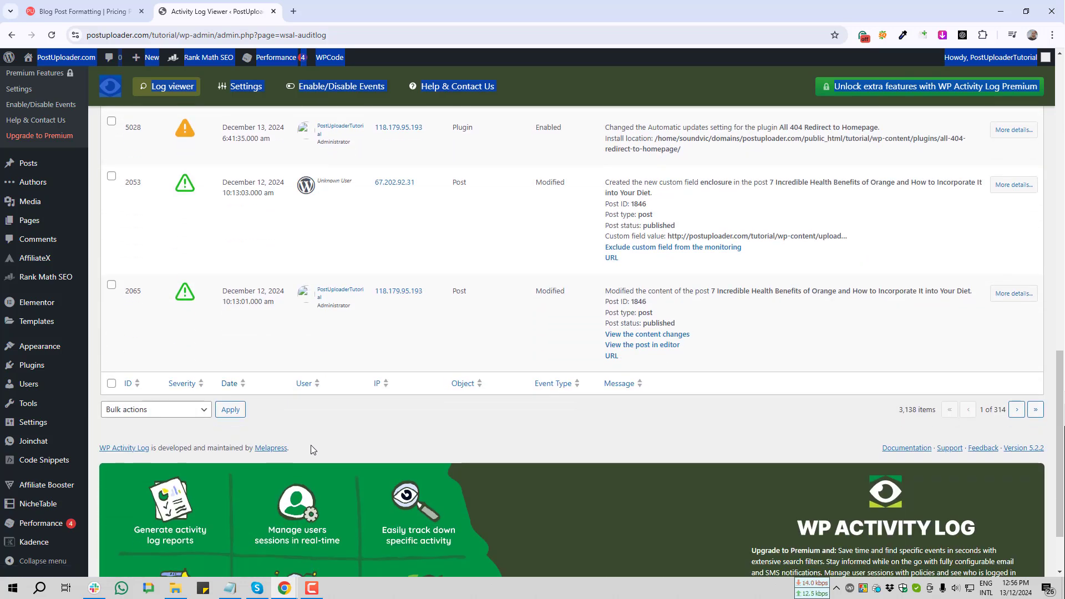
Review the logged events again and frame the object and event type of the custom field entry 2053 with a temporary screenshot selection
{"action": "scroll", "coordinate": [309, 452], "scroll_direction": "up", "scroll_amount": 4}
{"action": "scroll", "coordinate": [358, 464], "scroll_direction": "up", "scroll_amount": 3}
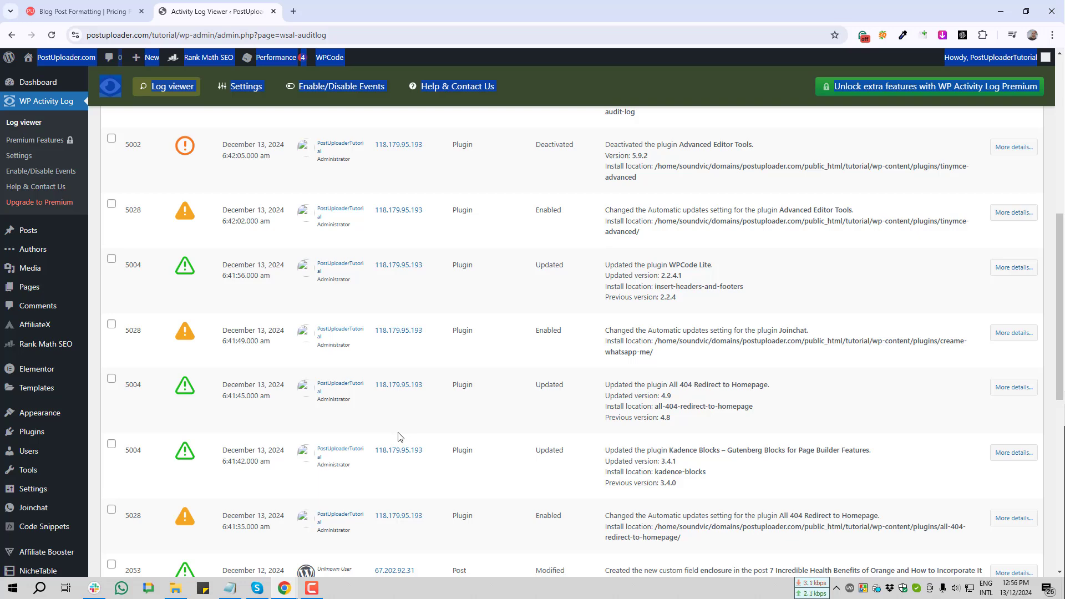
{"action": "scroll", "coordinate": [397, 437], "scroll_direction": "down", "scroll_amount": 4}
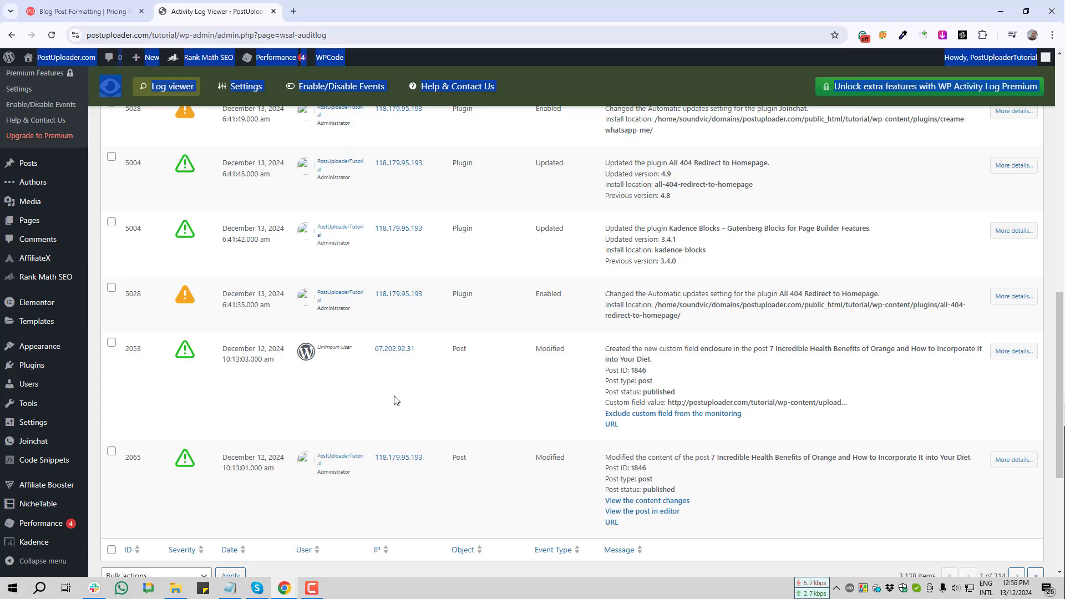
{"action": "key", "text": "Print"}
{"action": "left_click_drag", "start_coordinate": [424, 326], "coordinate": [603, 388]}
{"action": "left_click", "coordinate": [594, 397]}
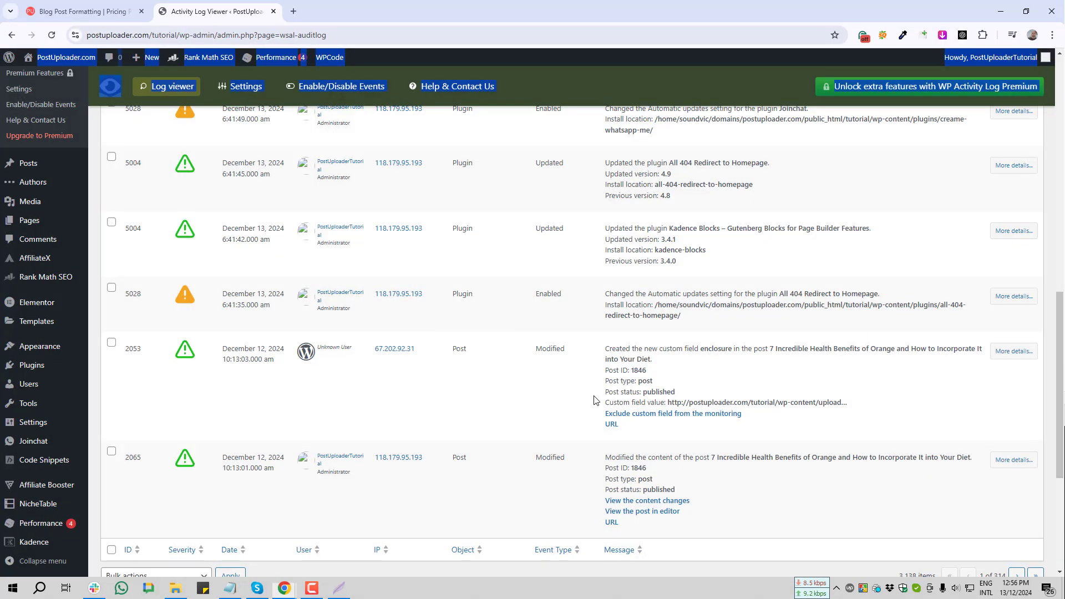